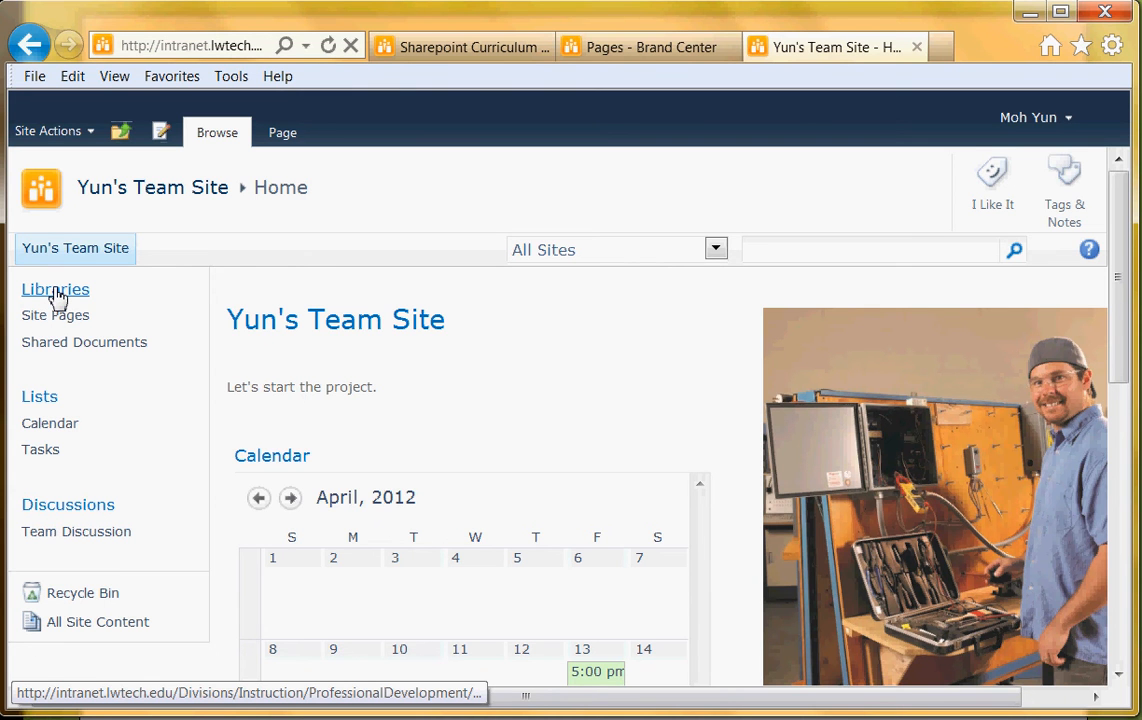
Create a Document Library named 'Contracts' from the site's Create page, filtered to libraries
{"action": "left_click", "coordinate": [57, 292]}
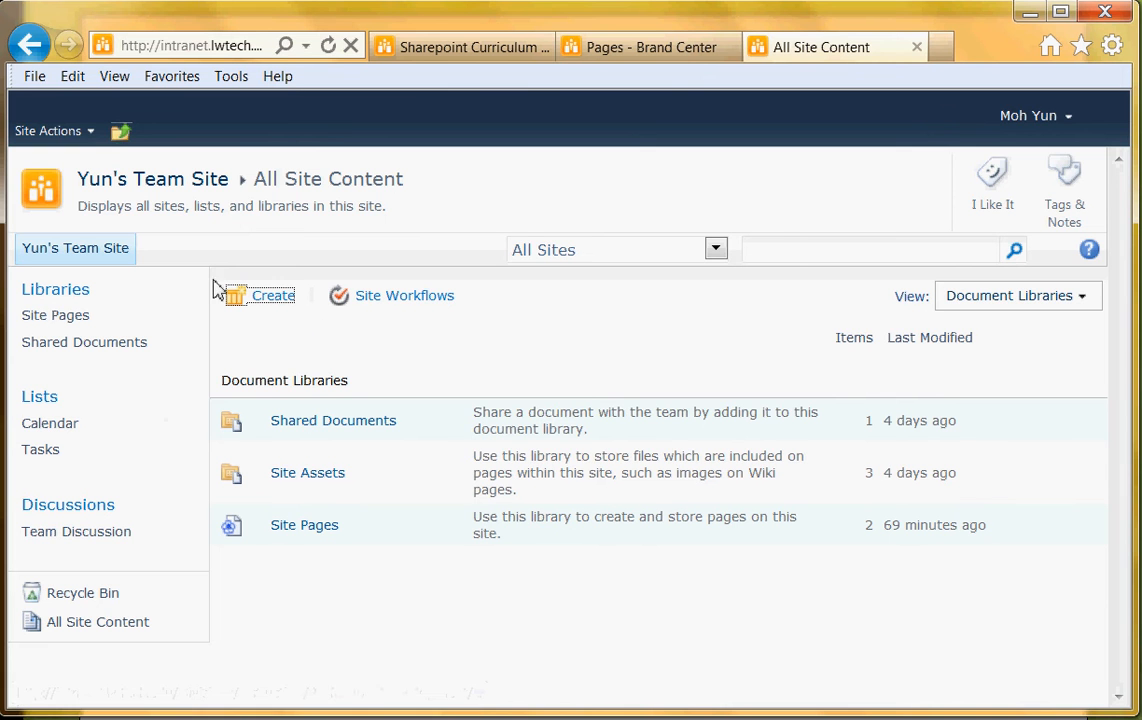
{"action": "left_click", "coordinate": [268, 300]}
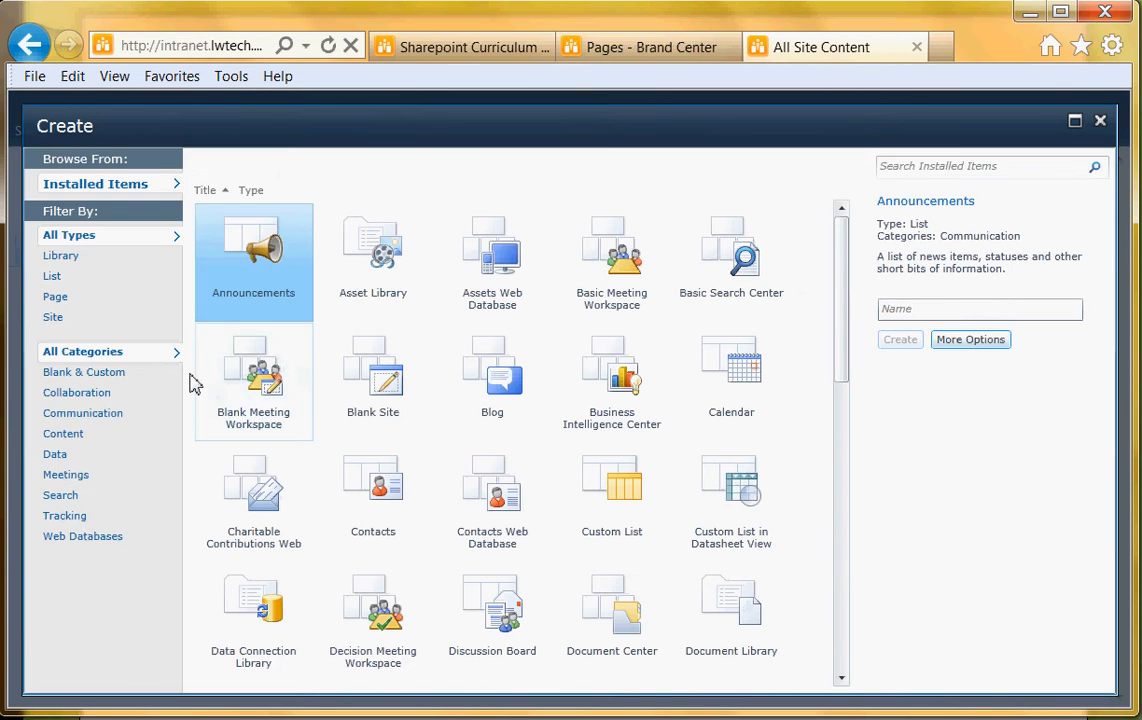
{"action": "left_click", "coordinate": [60, 256]}
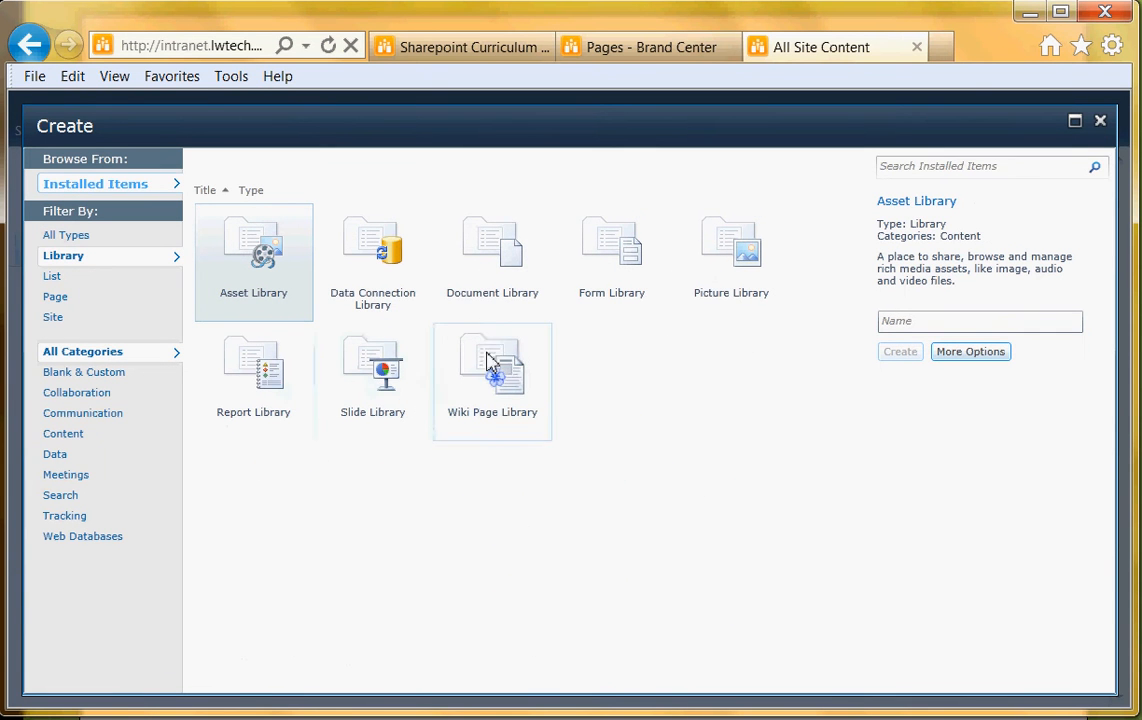
{"action": "left_click", "coordinate": [507, 253]}
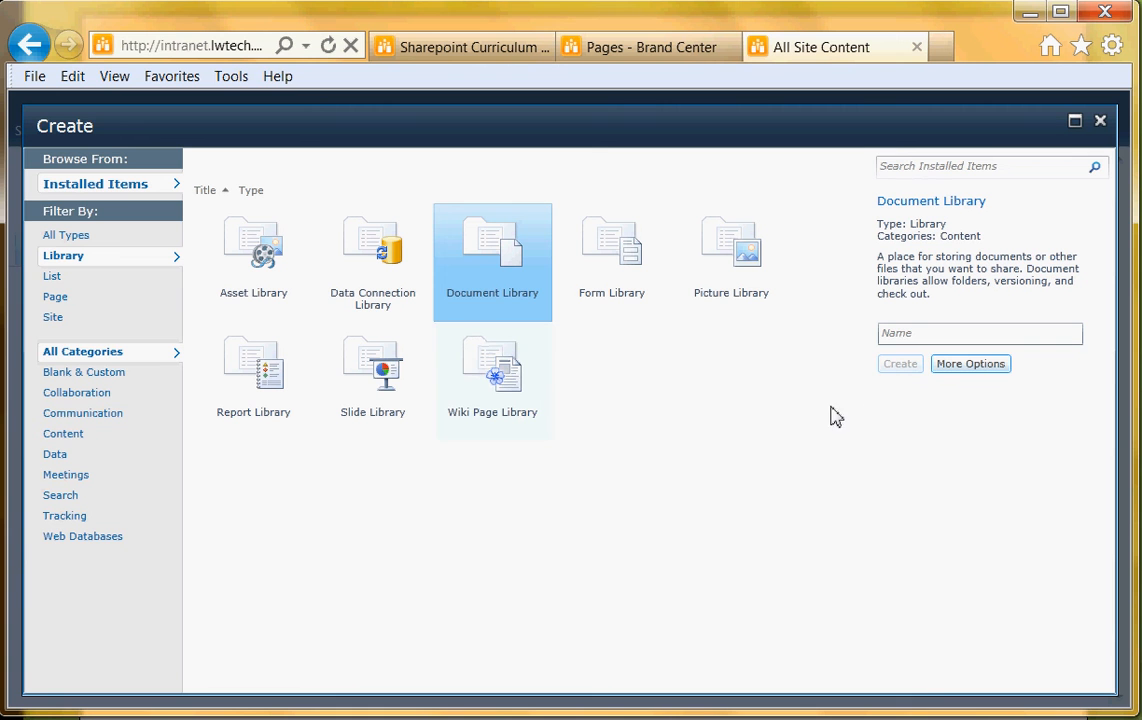
{"action": "left_click", "coordinate": [933, 333]}
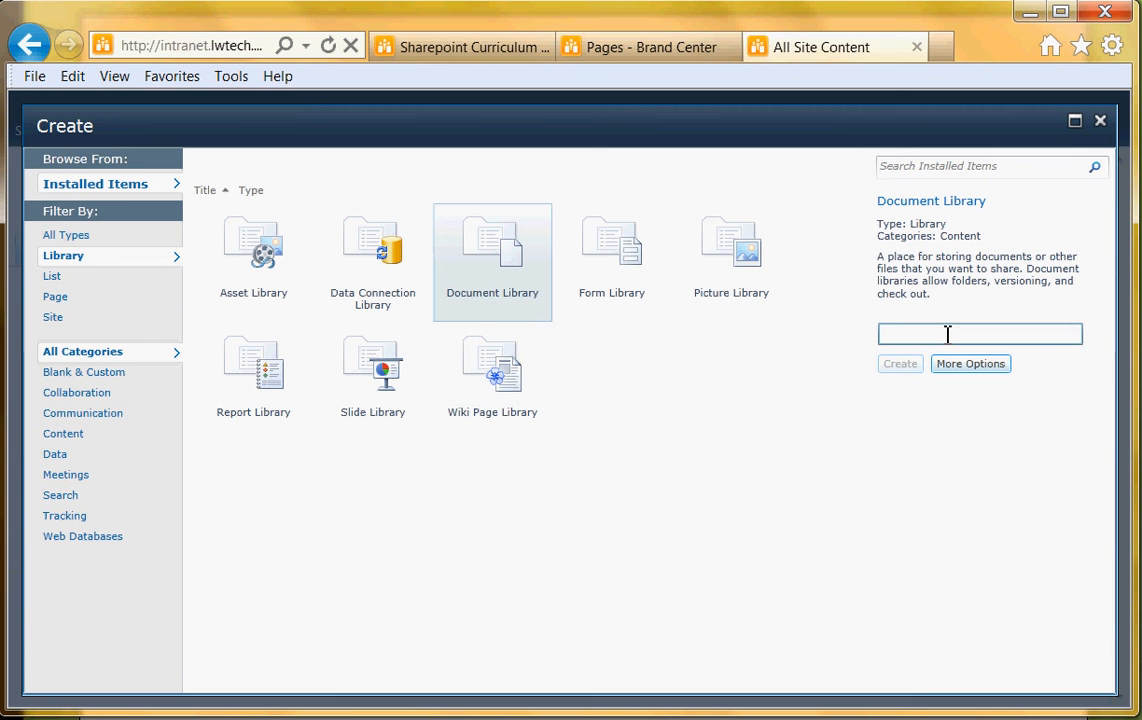
{"action": "type", "text": "Contracts"}
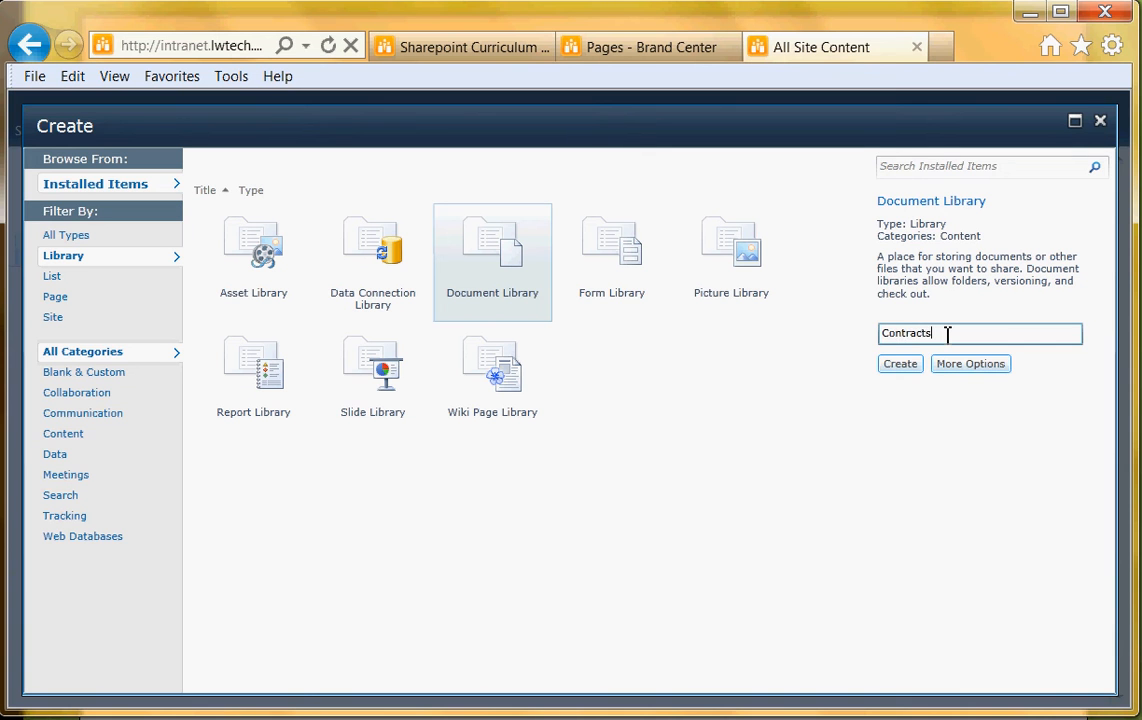
{"action": "left_click", "coordinate": [908, 374]}
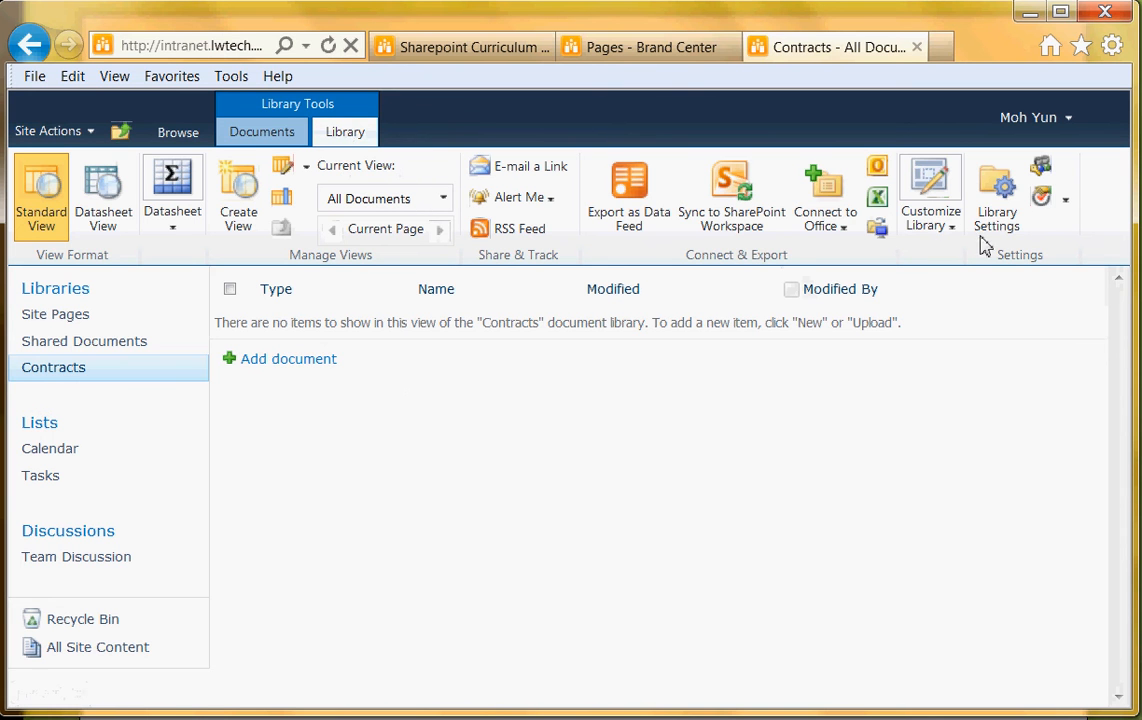
Open the Workflow Settings drop-down on the Contracts library's Library ribbon
{"action": "left_click", "coordinate": [1066, 204]}
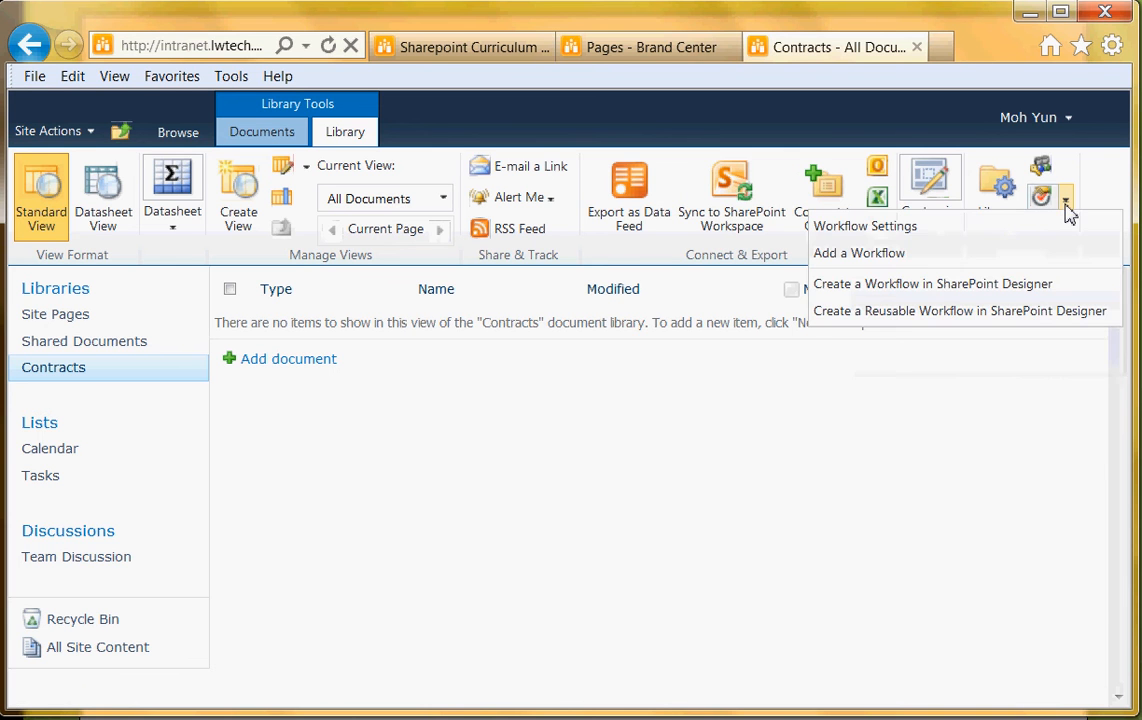
Add an Approval - SharePoint 2010 workflow named 'Request an Approval'
{"action": "left_click", "coordinate": [900, 262]}
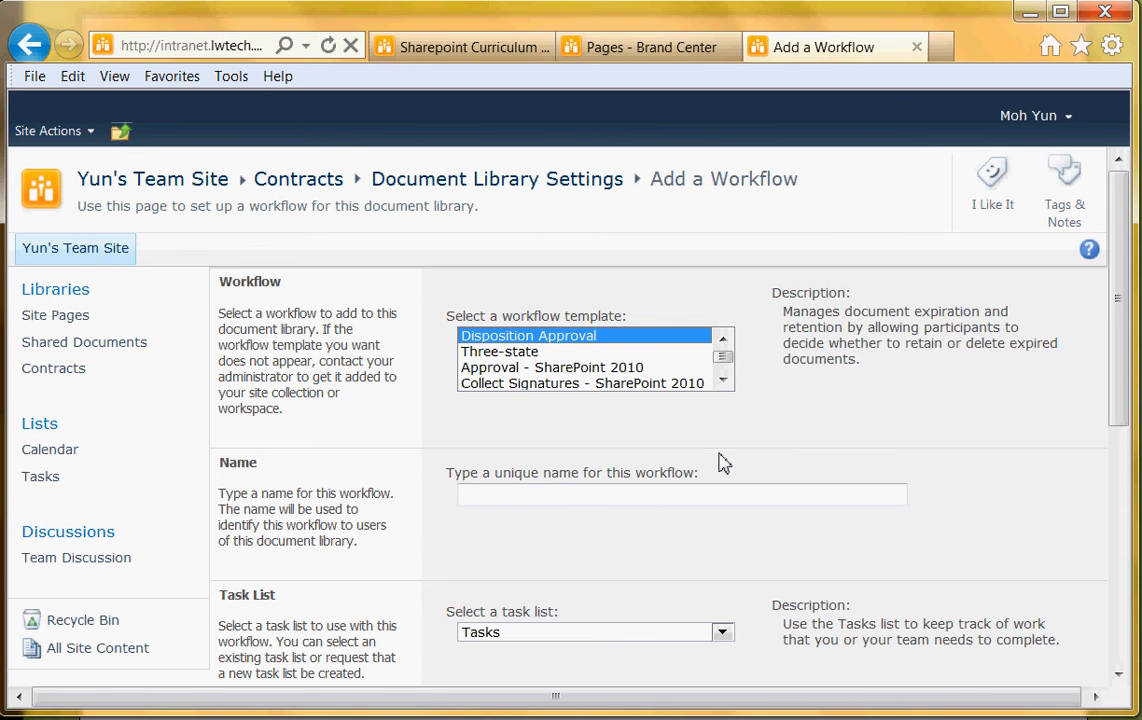
{"action": "left_click", "coordinate": [723, 382]}
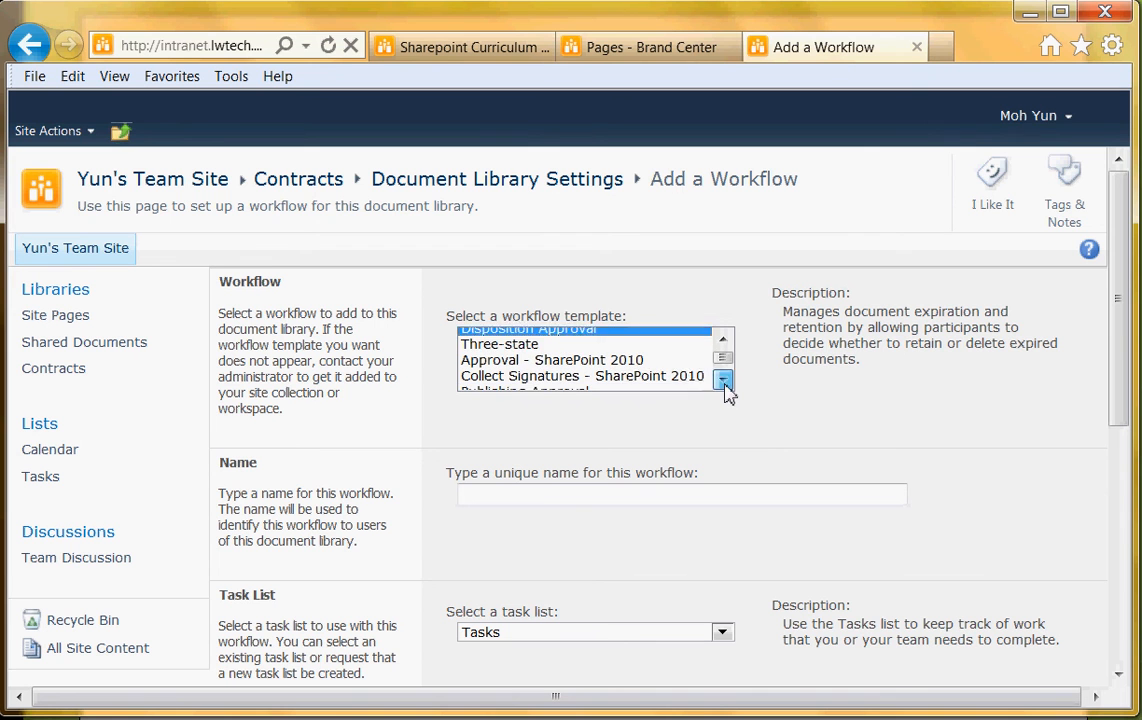
{"action": "left_click", "coordinate": [535, 356]}
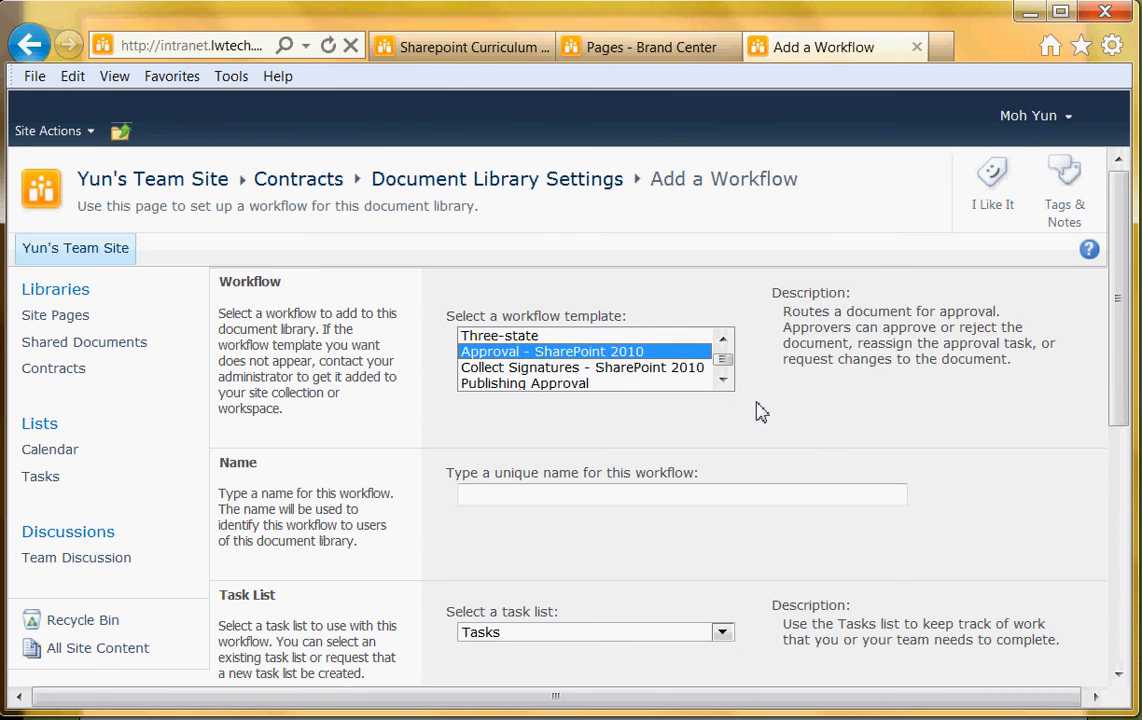
{"action": "left_click", "coordinate": [551, 496]}
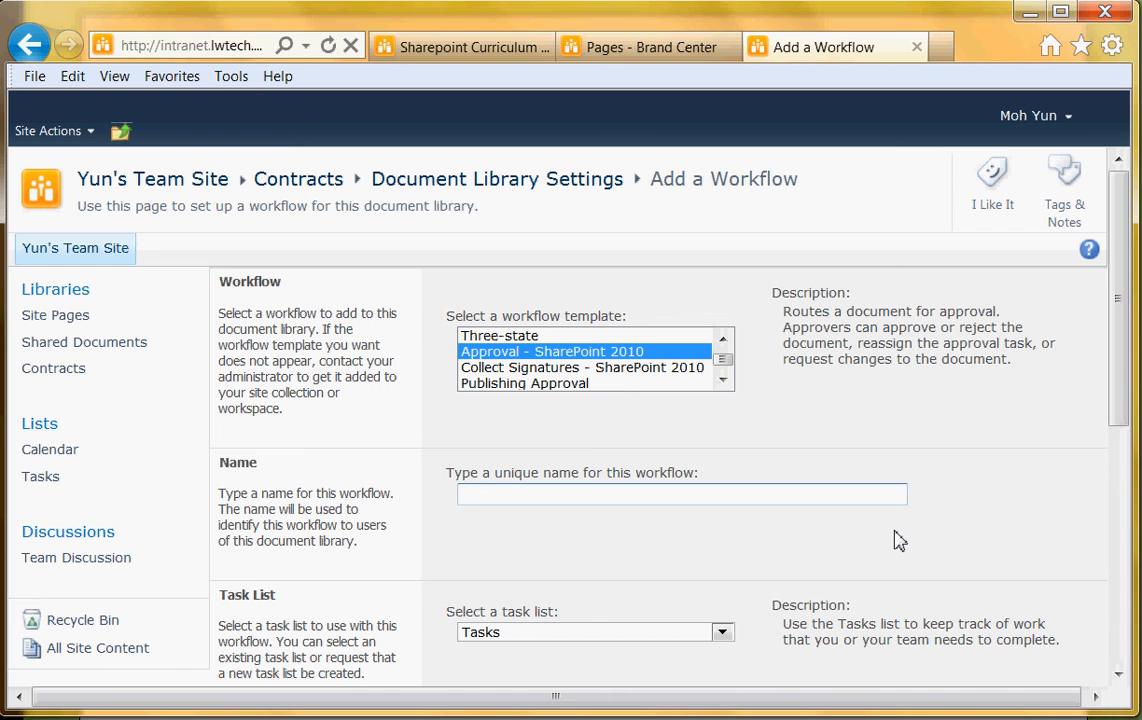
{"action": "type", "text": "Request an Approval"}
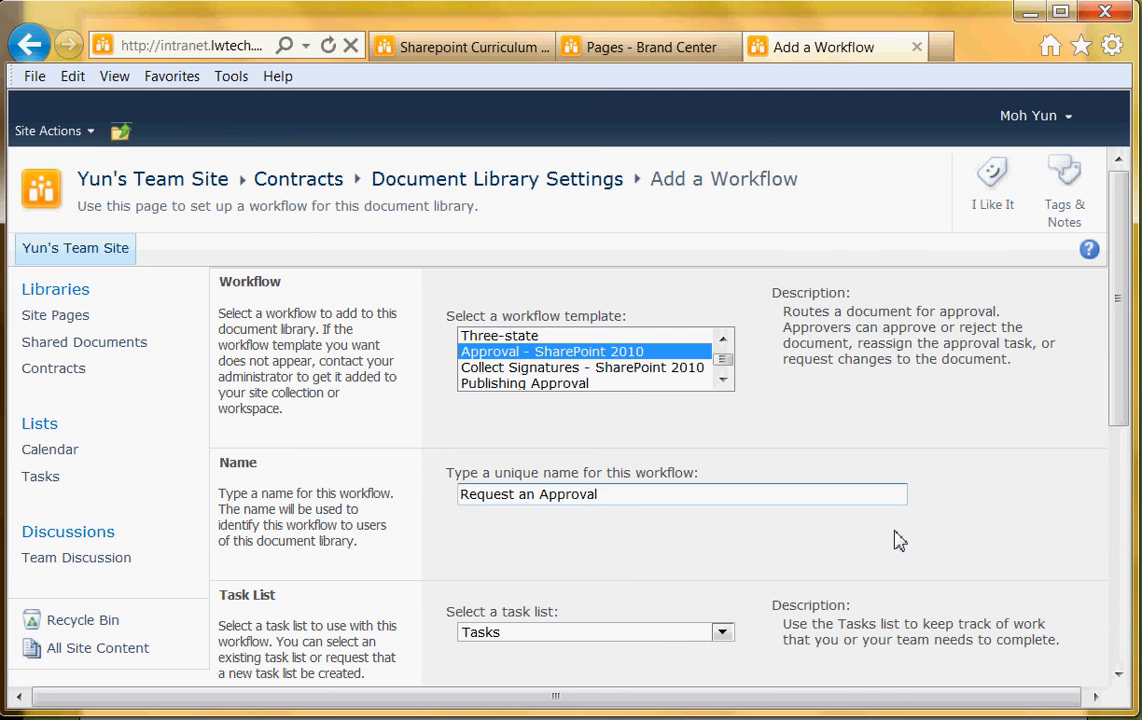
Keep Tasks as the task list and Workflow History as the history list
{"action": "scroll", "coordinate": [700, 560], "scroll_direction": "down", "scroll_amount": 3}
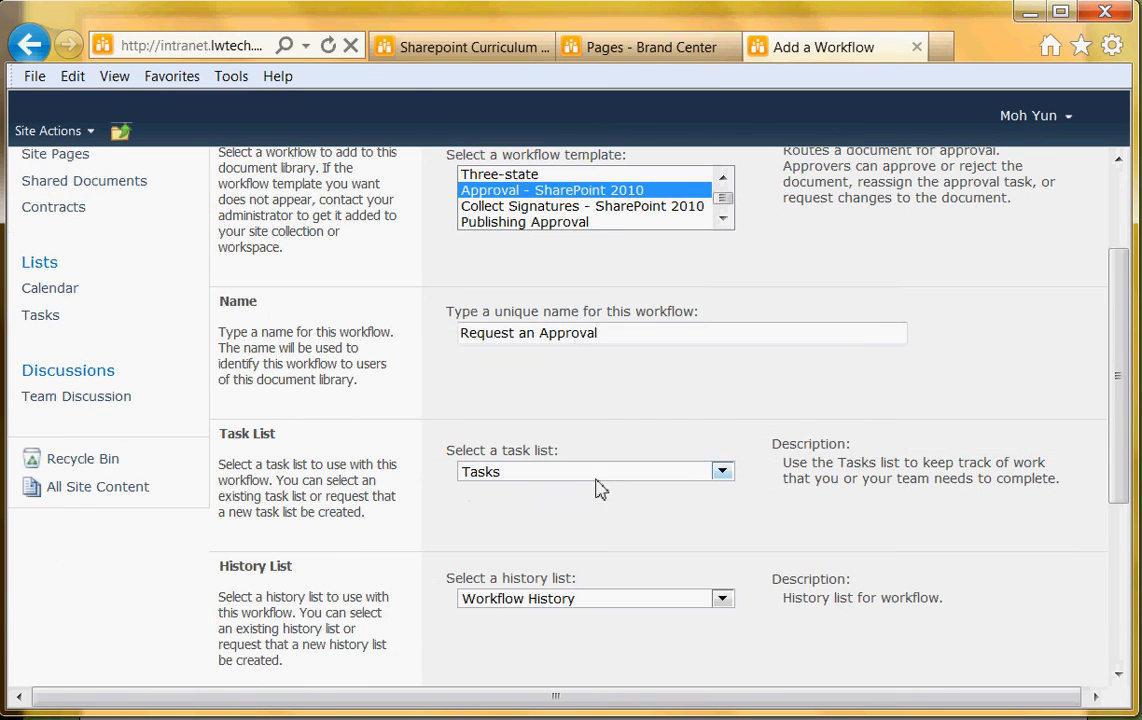
{"action": "left_click", "coordinate": [721, 477]}
{"action": "left_click", "coordinate": [721, 477]}
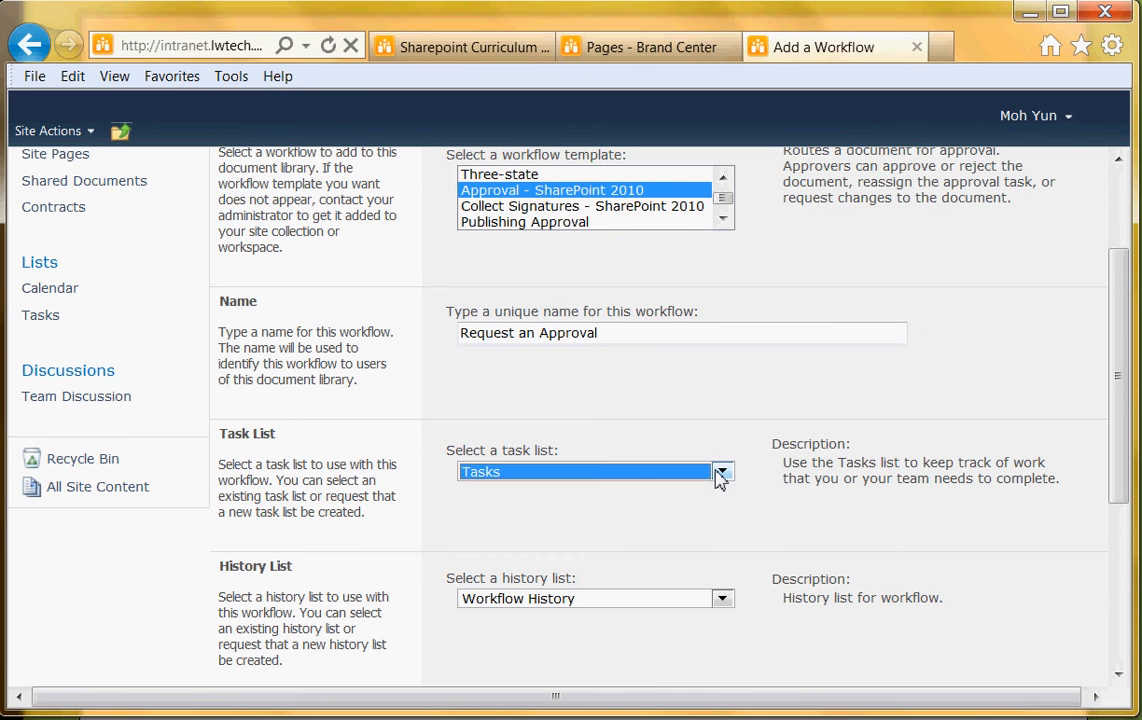
{"action": "left_click", "coordinate": [680, 512]}
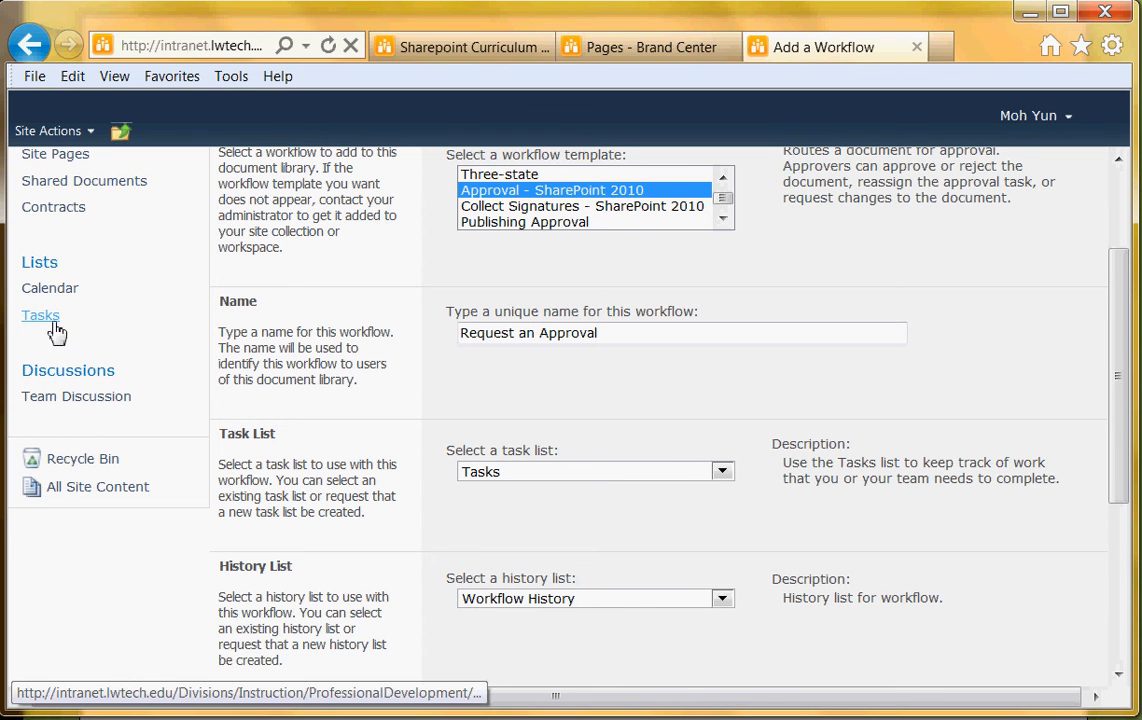
{"action": "scroll", "coordinate": [630, 550], "scroll_direction": "down", "scroll_amount": 3}
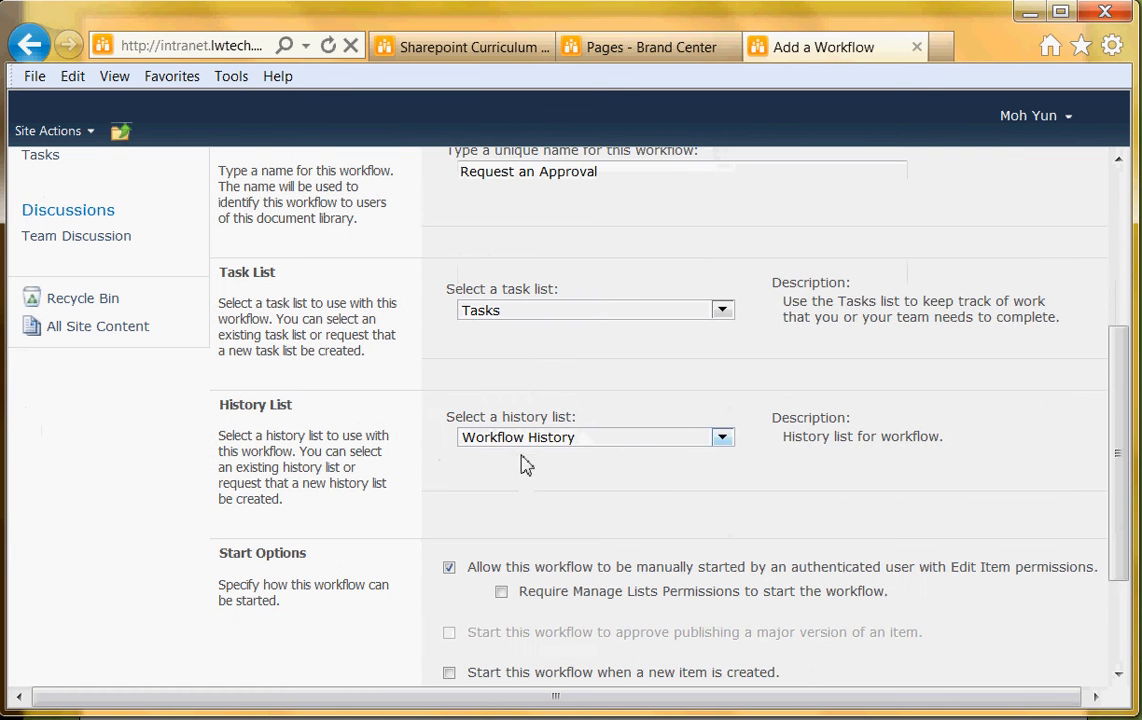
{"action": "scroll", "coordinate": [561, 501], "scroll_direction": "down", "scroll_amount": 3}
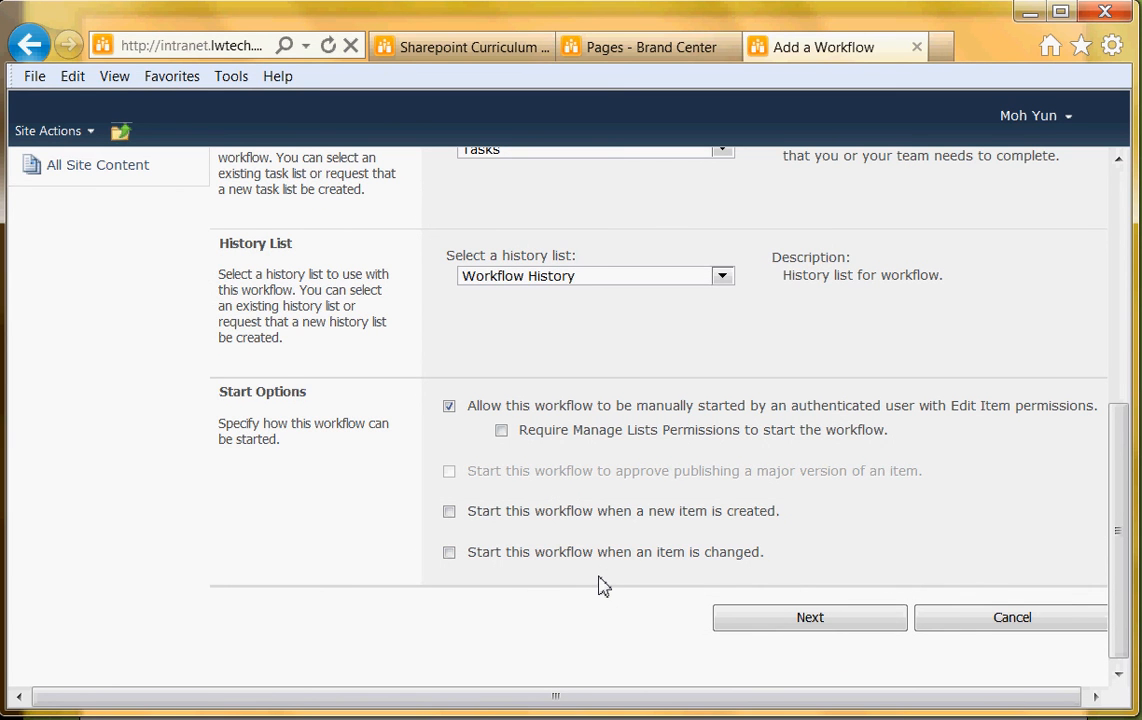
Assign and resolve the approver, then enter a 'Please, review and approve' request message
{"action": "left_click", "coordinate": [810, 618]}
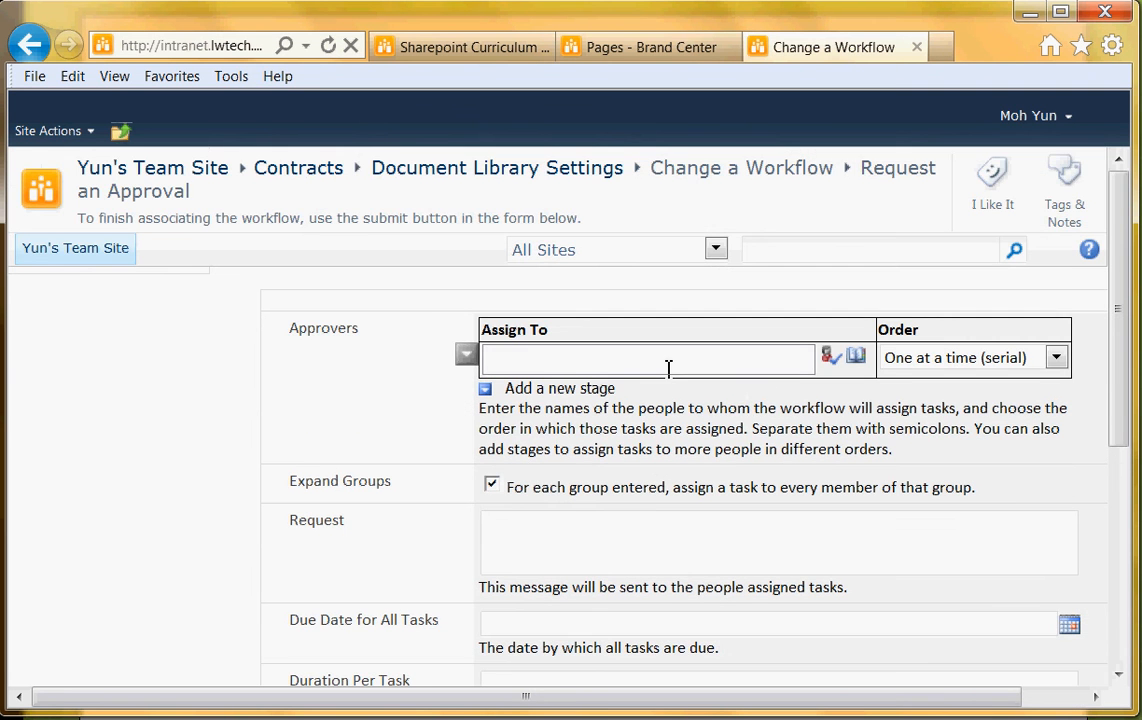
{"action": "left_click", "coordinate": [664, 363]}
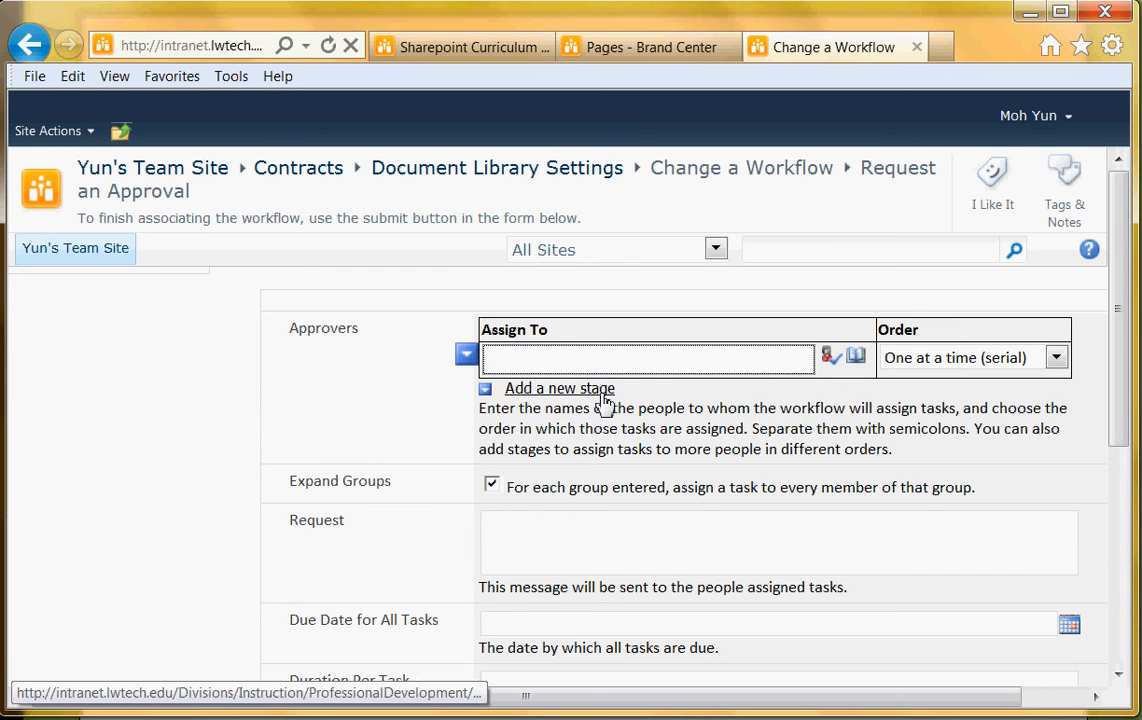
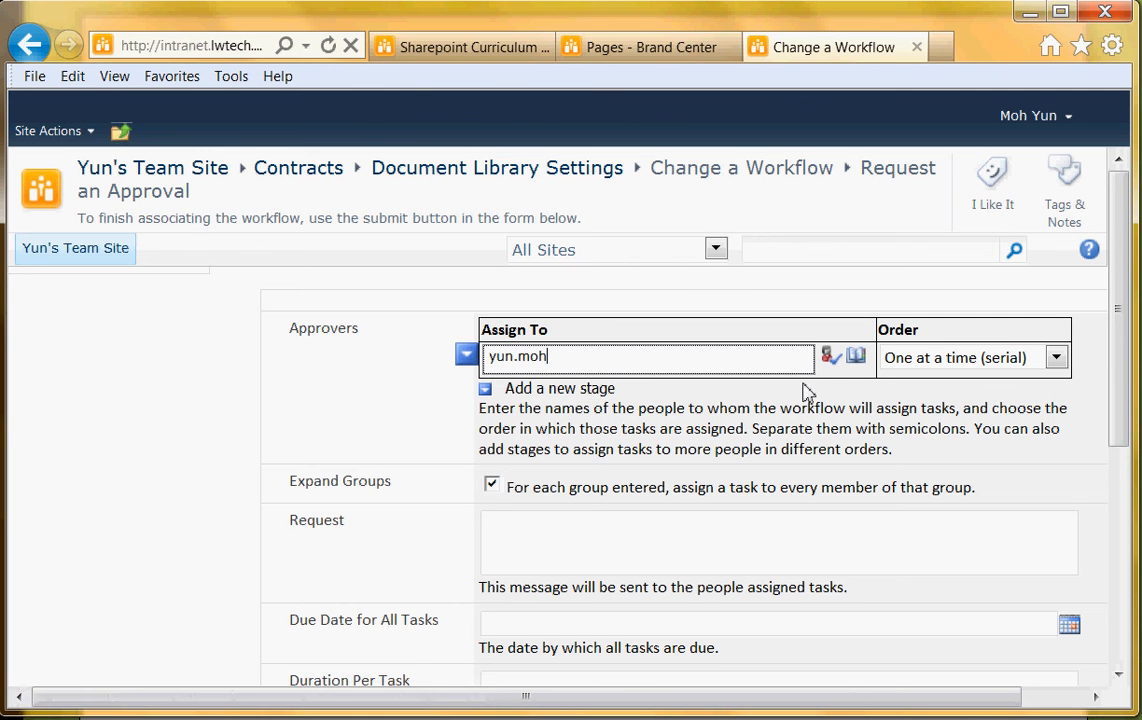
{"action": "left_click", "coordinate": [828, 360]}
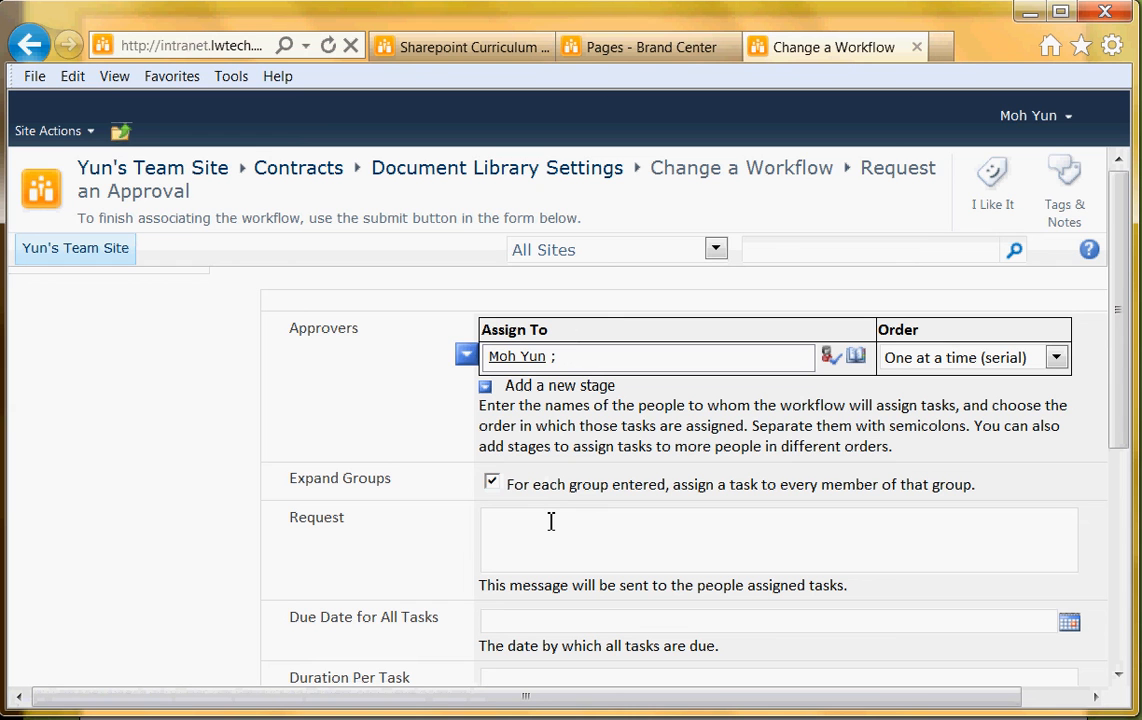
{"action": "left_click", "coordinate": [669, 553]}
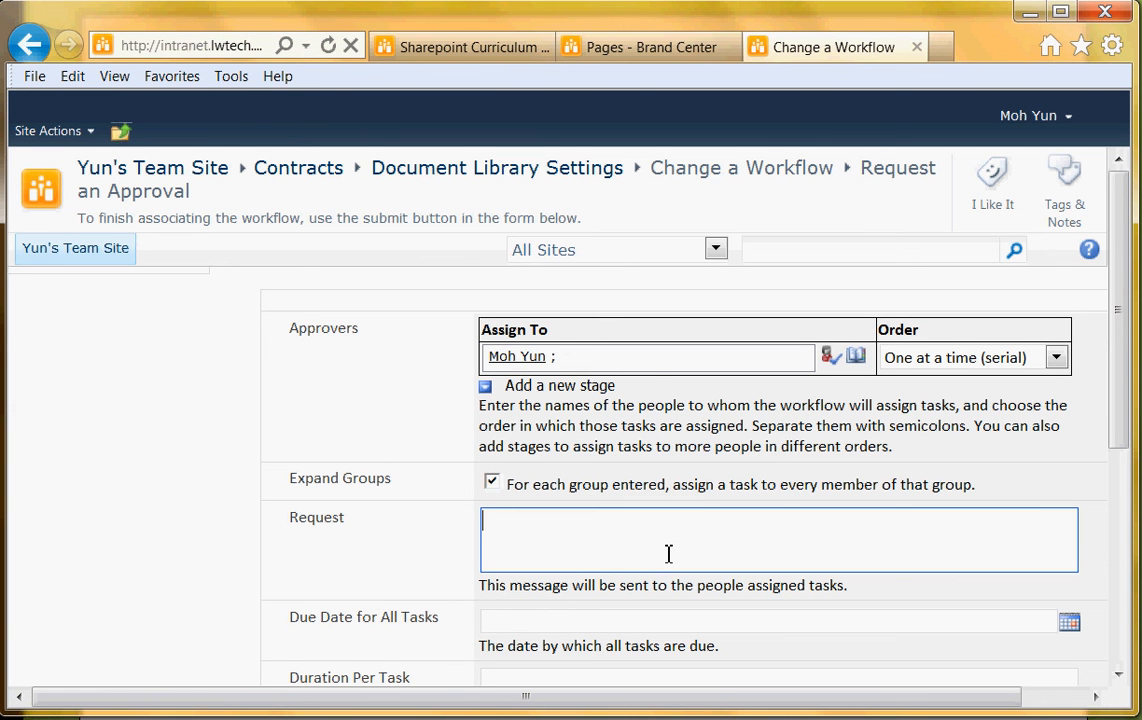
{"action": "type", "text": "Please, review and approve."}
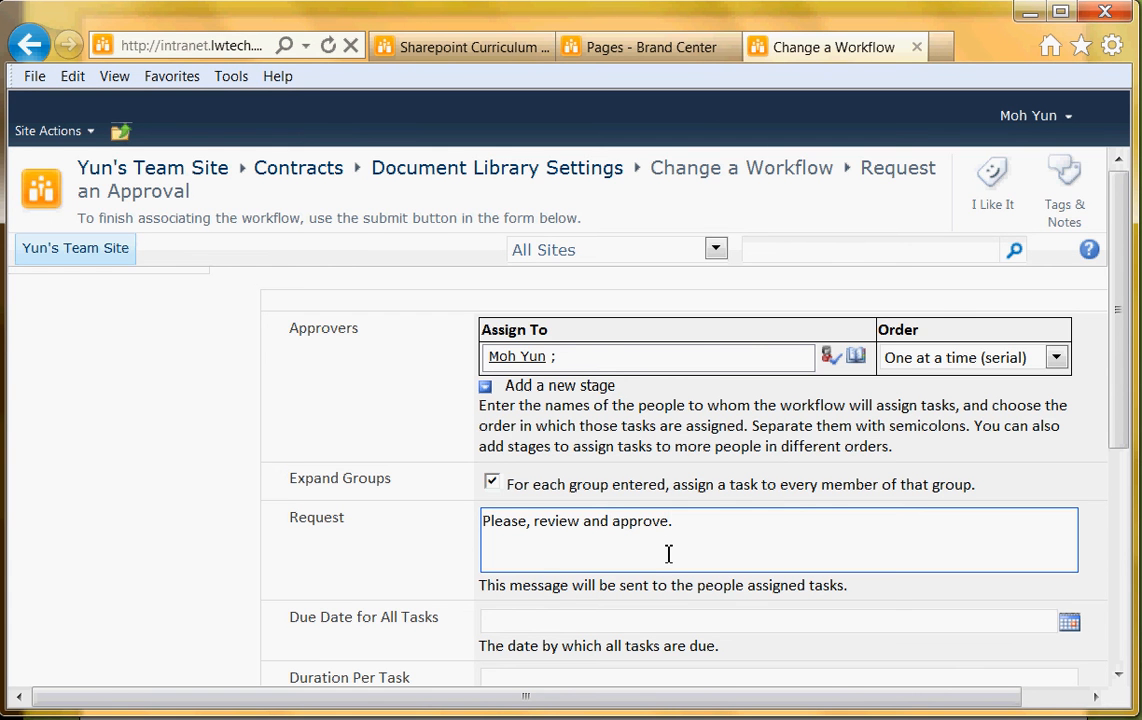
{"action": "scroll", "coordinate": [553, 571], "scroll_direction": "down", "scroll_amount": 3}
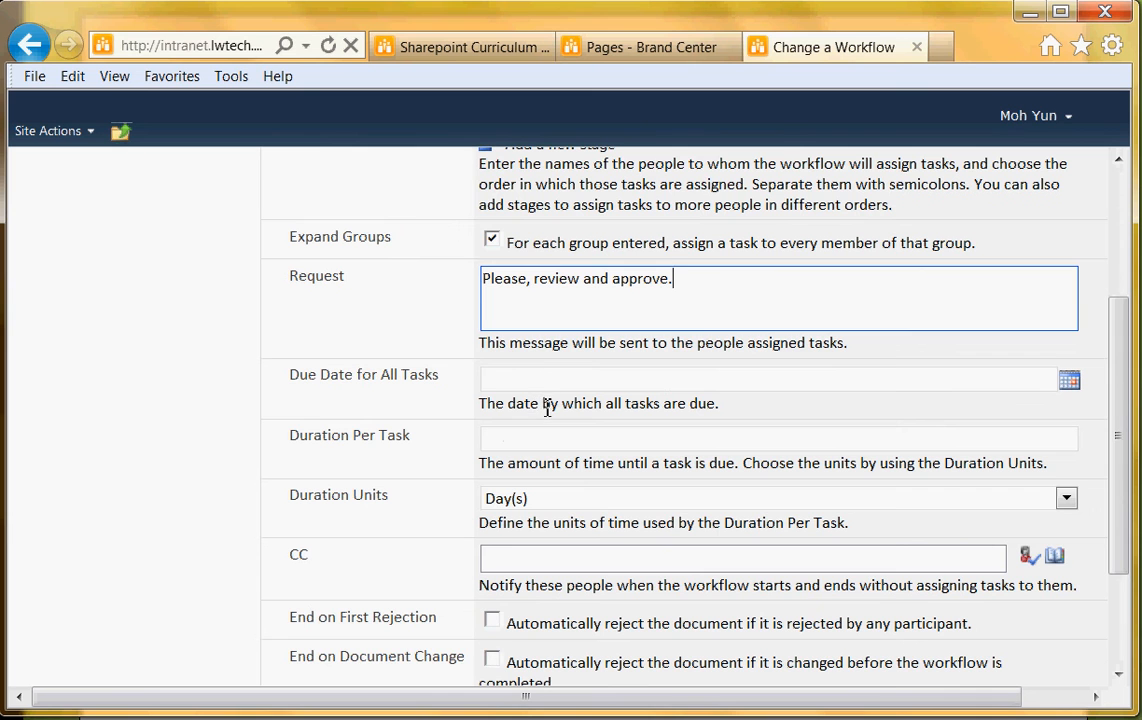
Set the duration per task to 2 Day(s) and save the workflow settings
{"action": "left_click", "coordinate": [531, 379]}
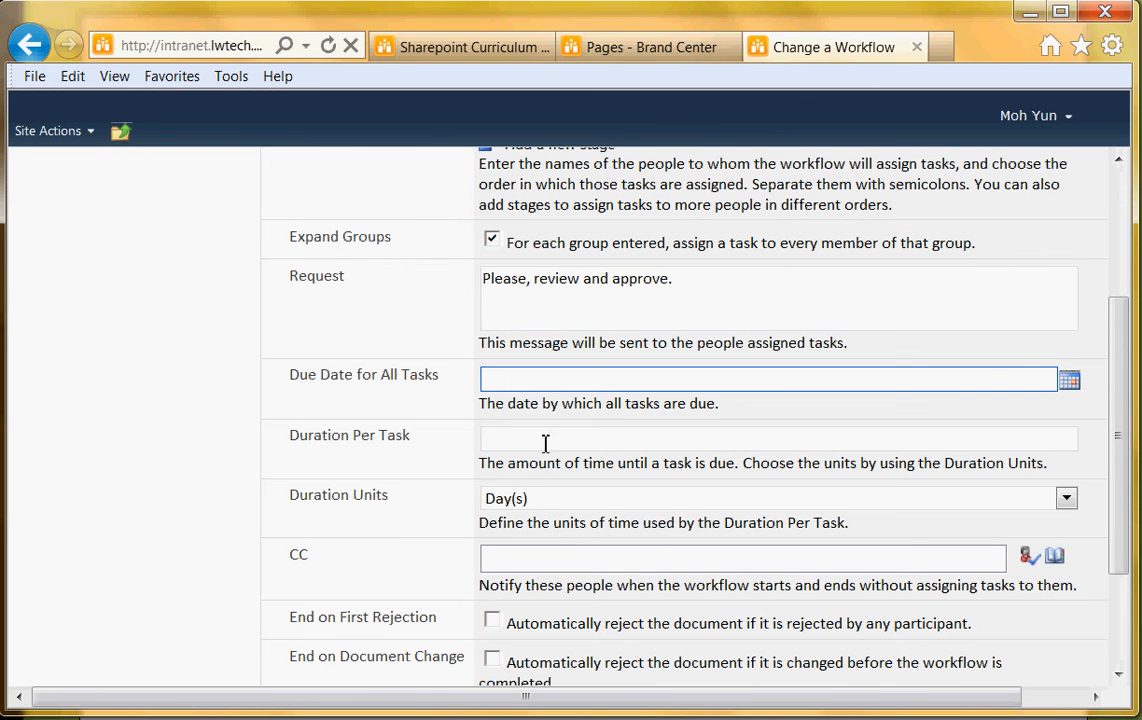
{"action": "left_click", "coordinate": [518, 444]}
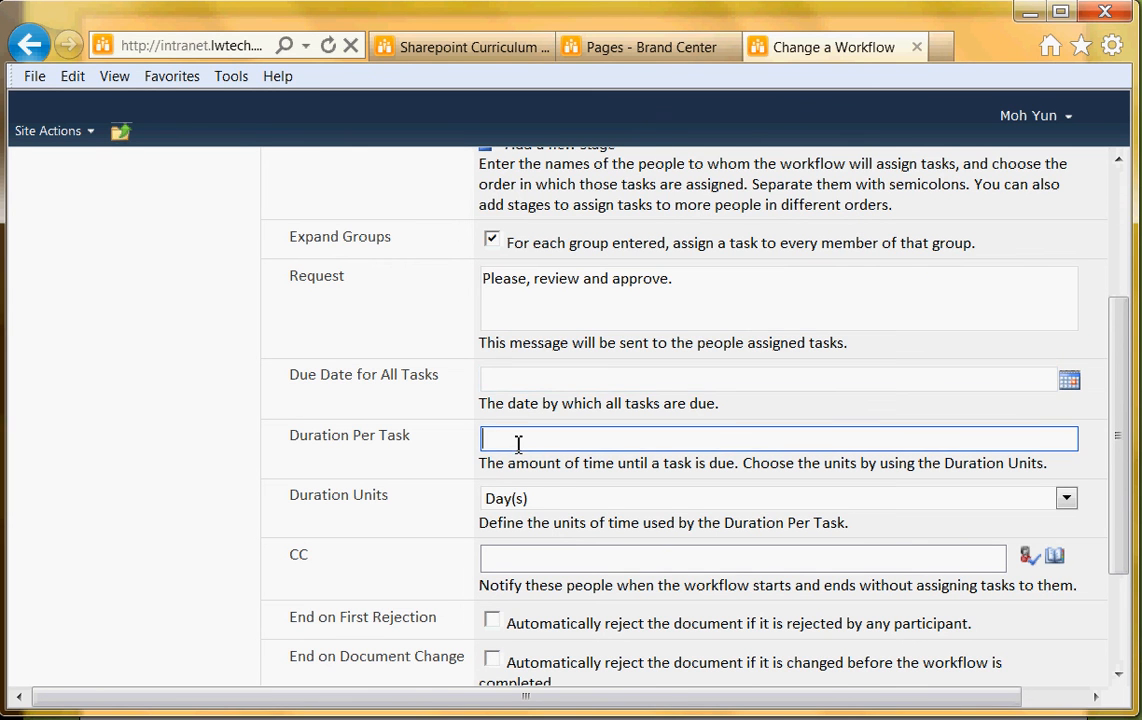
{"action": "left_click", "coordinate": [543, 497]}
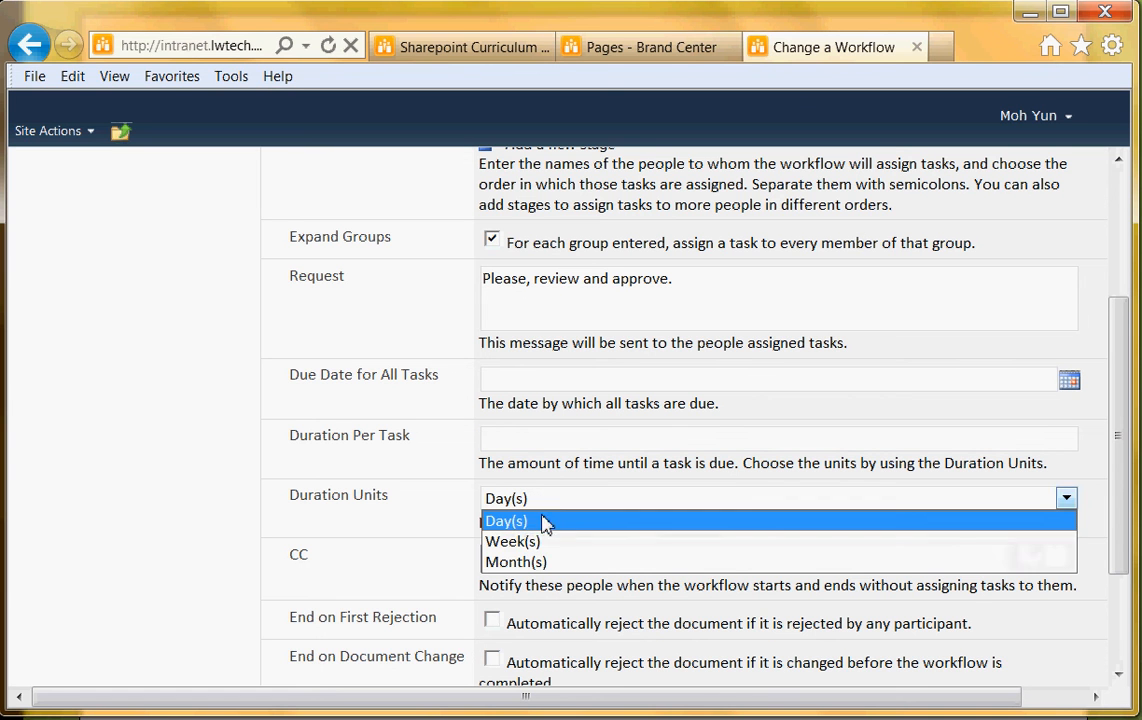
{"action": "left_click", "coordinate": [525, 440]}
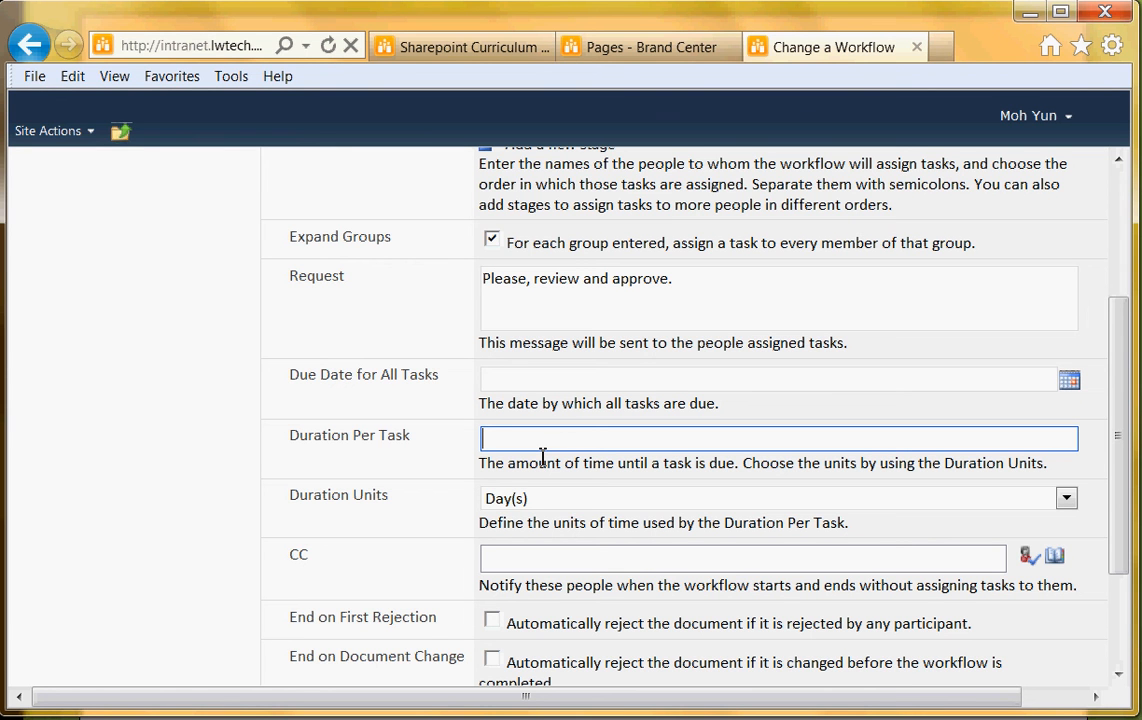
{"action": "type", "text": "2"}
{"action": "left_click", "coordinate": [560, 563]}
{"action": "scroll", "coordinate": [680, 630], "scroll_direction": "down", "scroll_amount": 3}
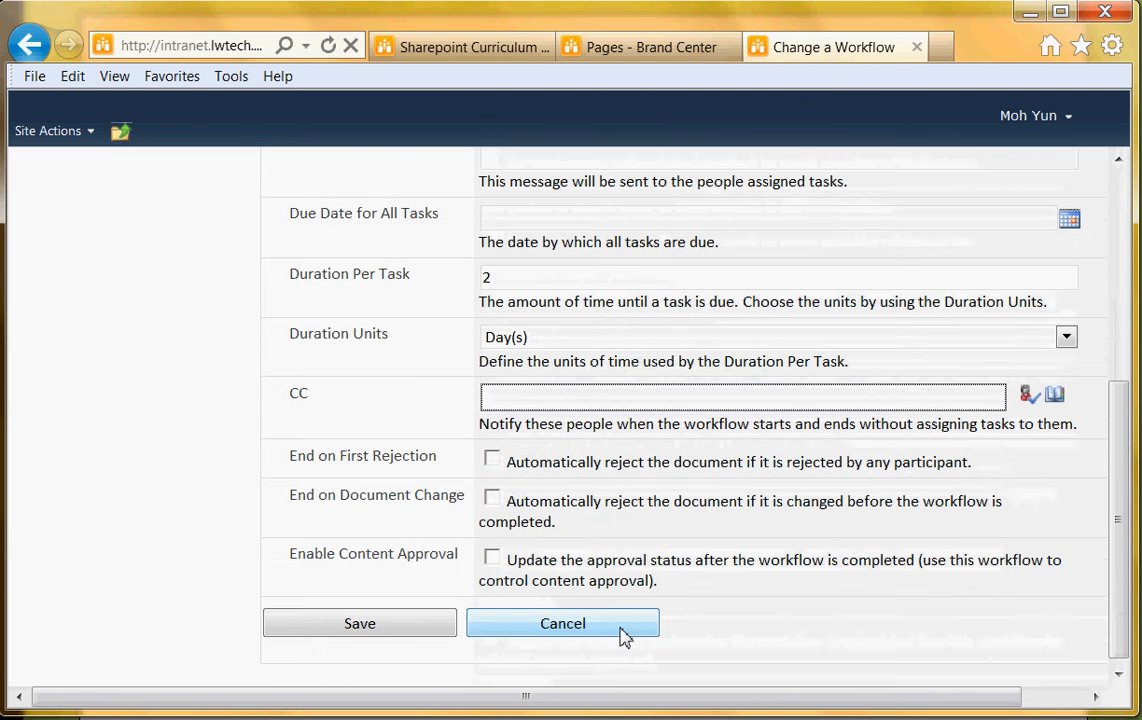
{"action": "scroll", "coordinate": [395, 628], "scroll_direction": "up", "scroll_amount": 2}
{"action": "scroll", "coordinate": [400, 635], "scroll_direction": "down", "scroll_amount": 2}
{"action": "left_click", "coordinate": [405, 620]}
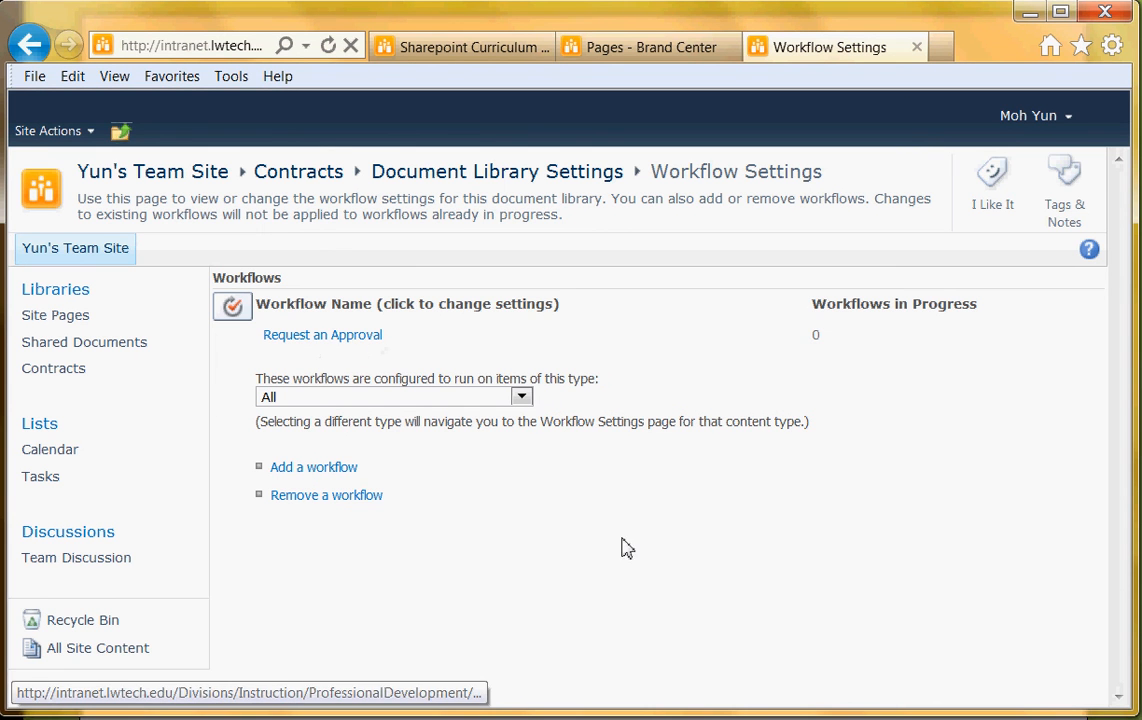
Add a Collect Signatures - SharePoint 2010 workflow named 'Gather Signatures' to Contracts
{"action": "left_click", "coordinate": [347, 475]}
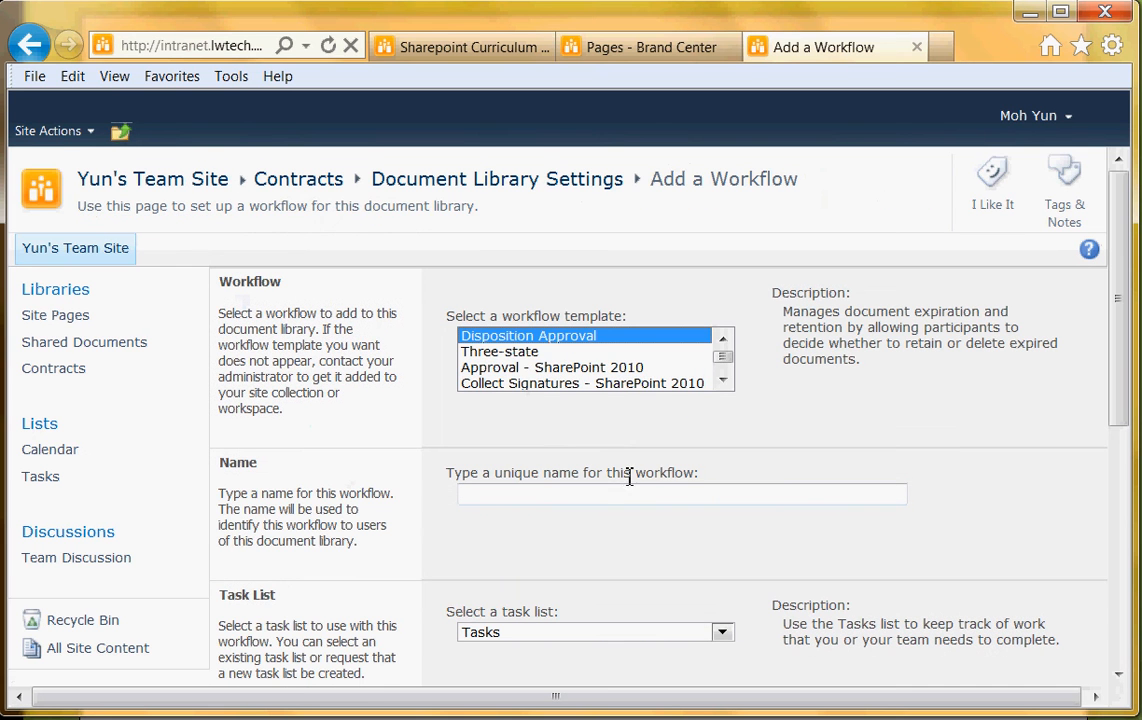
{"action": "left_click", "coordinate": [724, 381]}
{"action": "left_click", "coordinate": [724, 383]}
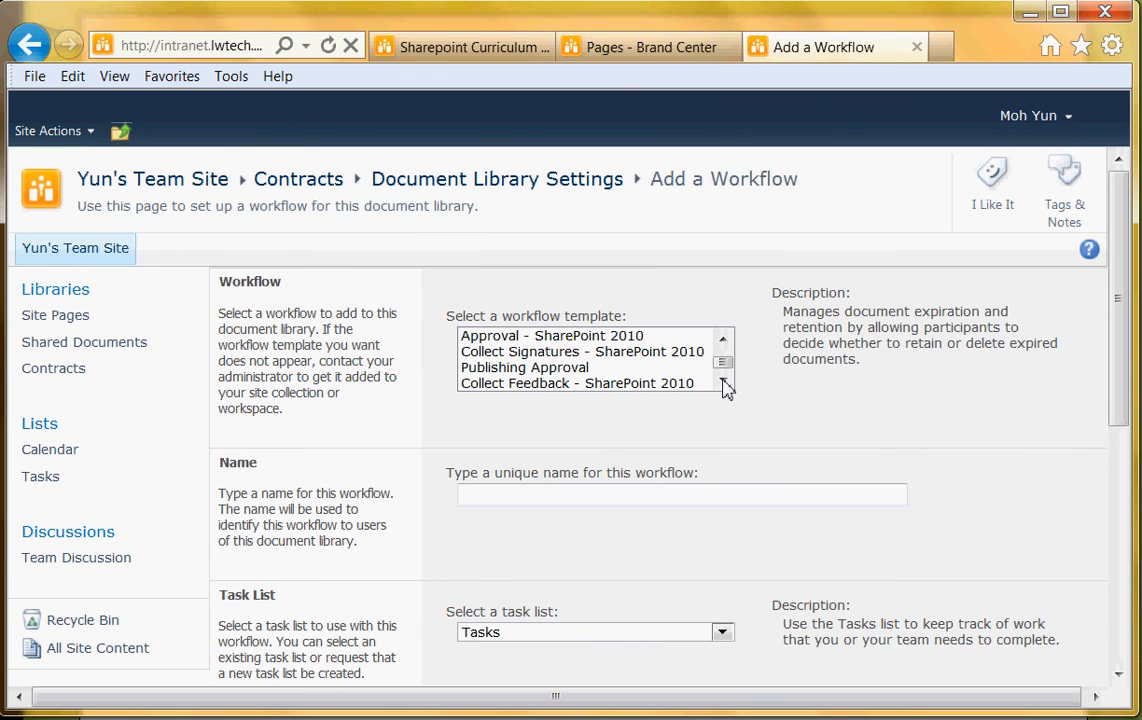
{"action": "left_click", "coordinate": [528, 354]}
{"action": "left_click", "coordinate": [493, 489]}
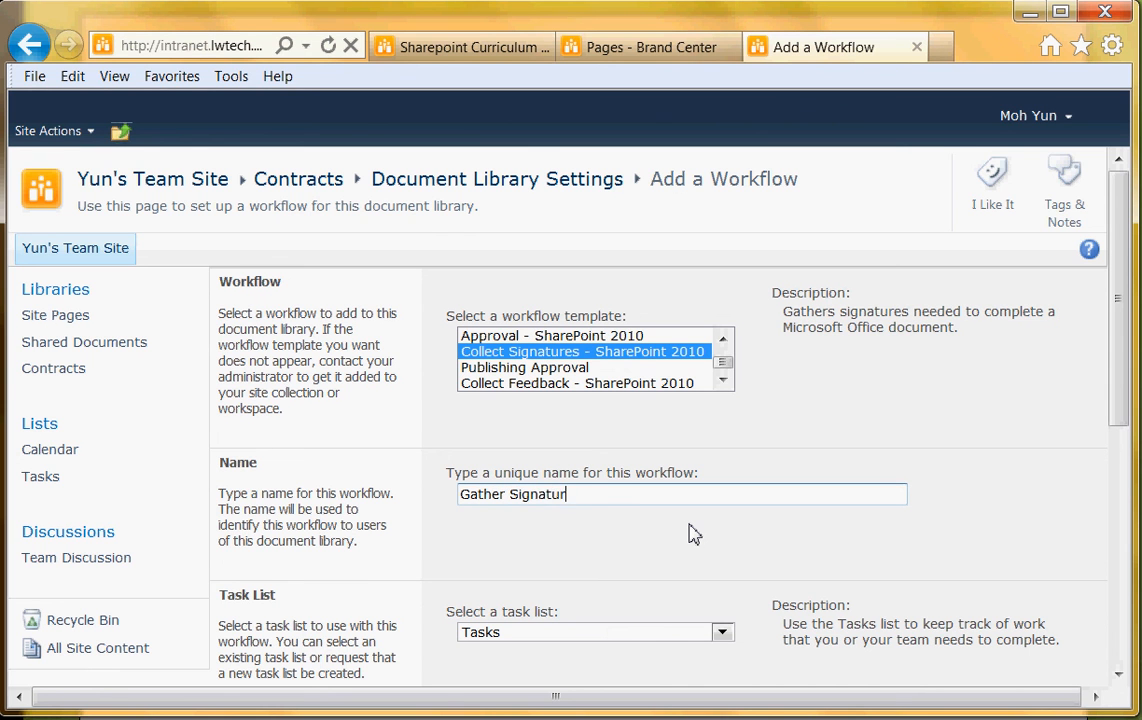
Continue to the Gather Signatures settings form and begin entering the signer
{"action": "scroll", "coordinate": [690, 536], "scroll_direction": "down", "scroll_amount": 3}
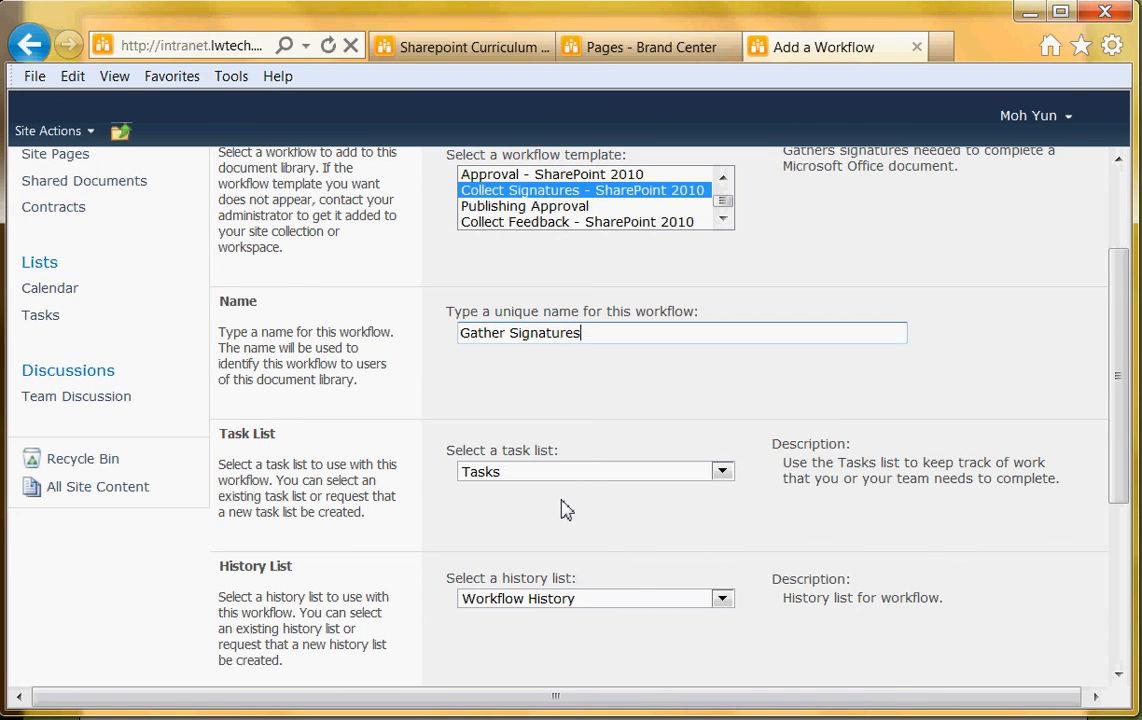
{"action": "scroll", "coordinate": [561, 510], "scroll_direction": "down", "scroll_amount": 5}
{"action": "scroll", "coordinate": [576, 385], "scroll_direction": "up", "scroll_amount": 4}
{"action": "scroll", "coordinate": [550, 490], "scroll_direction": "down", "scroll_amount": 4}
{"action": "left_click", "coordinate": [815, 610]}
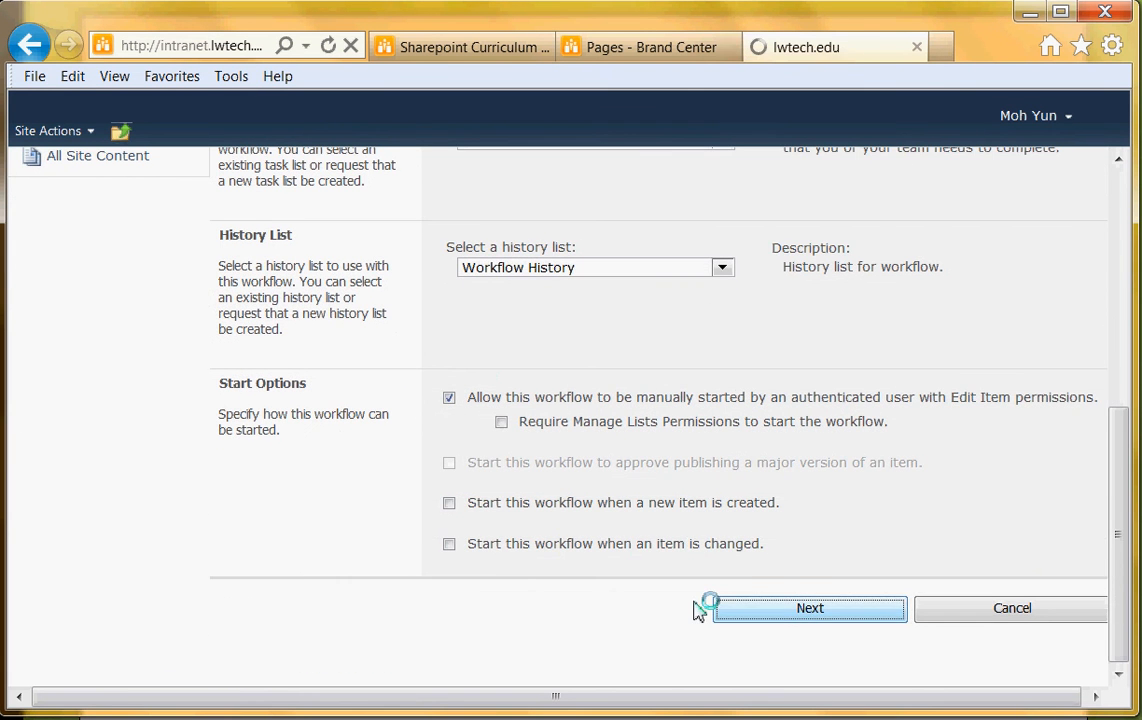
{"action": "left_click", "coordinate": [546, 356]}
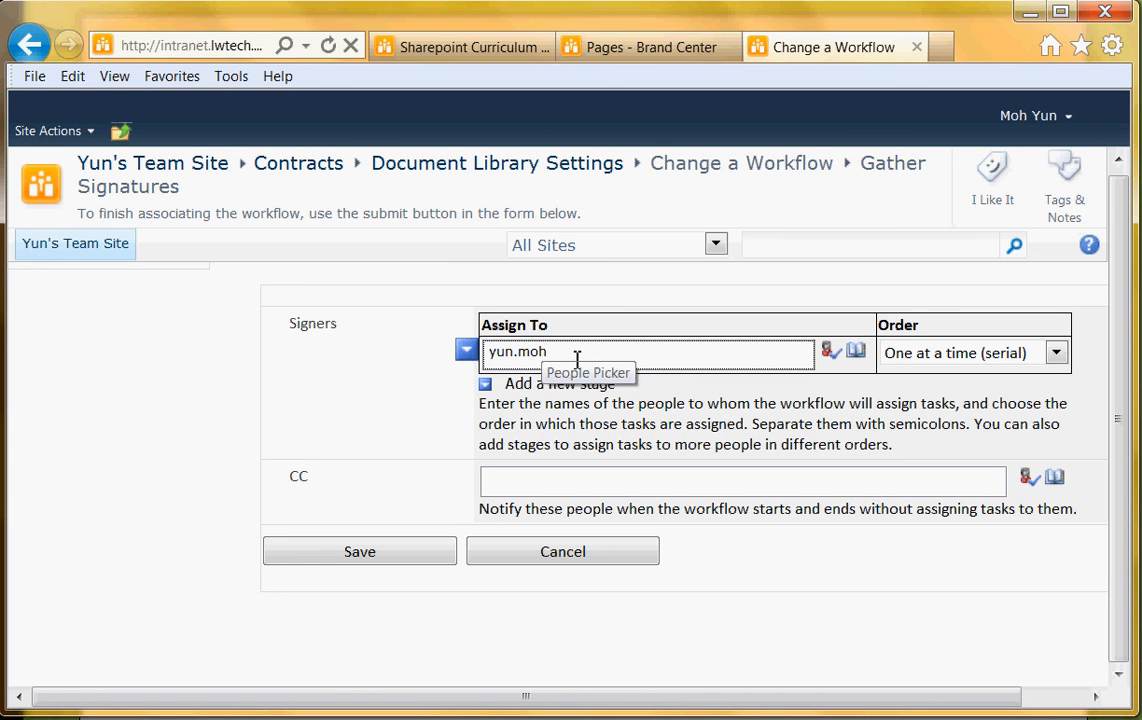
Resolve the signer's name, save Gather Signatures, and return to the Contracts library
{"action": "left_click", "coordinate": [828, 350]}
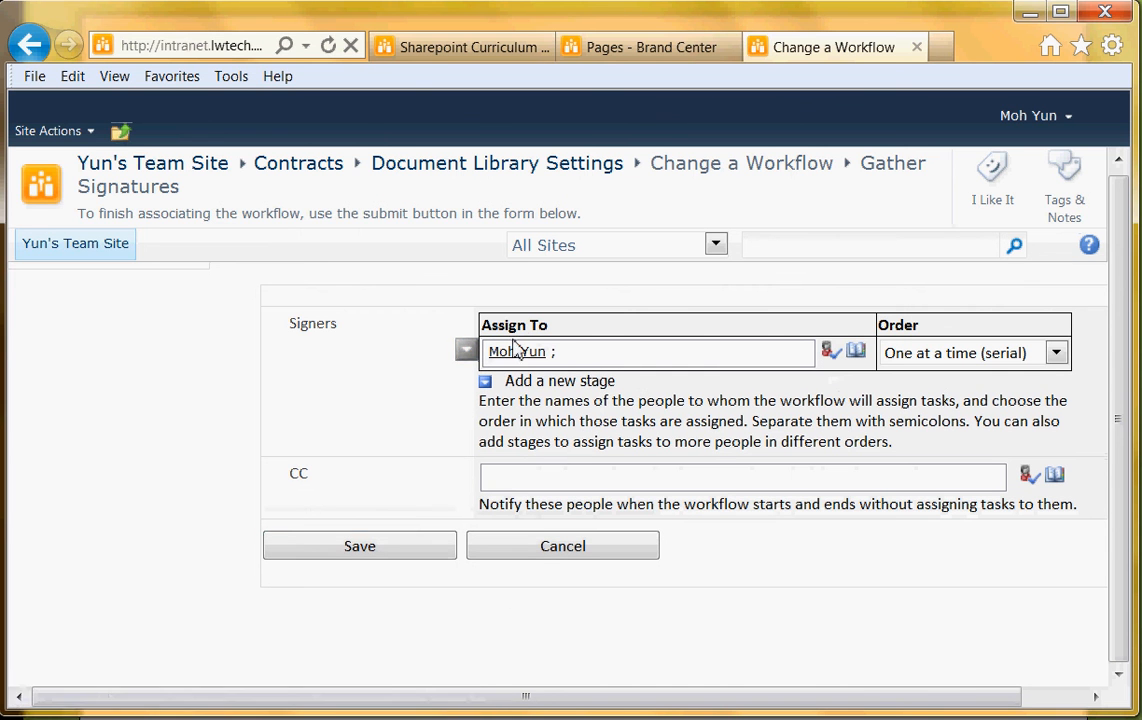
{"action": "left_click", "coordinate": [345, 550]}
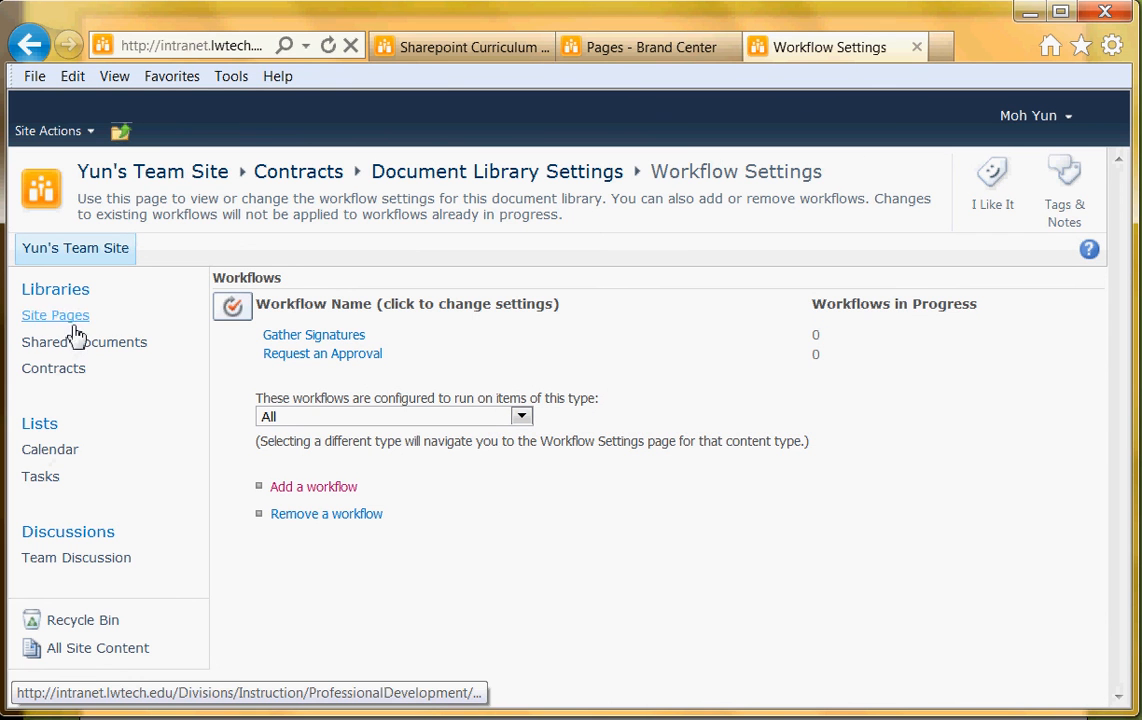
{"action": "left_click", "coordinate": [36, 372]}
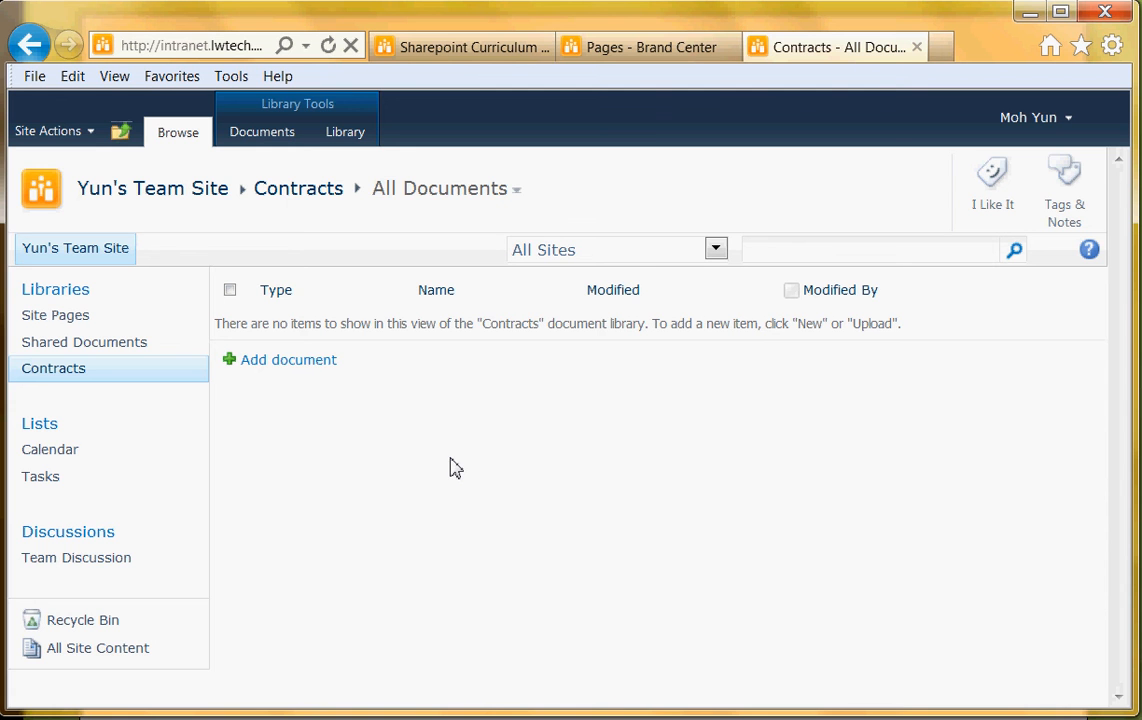
Upload the 'Contract for iPads' document from the Desktop into the Contracts library
{"action": "left_click", "coordinate": [292, 372]}
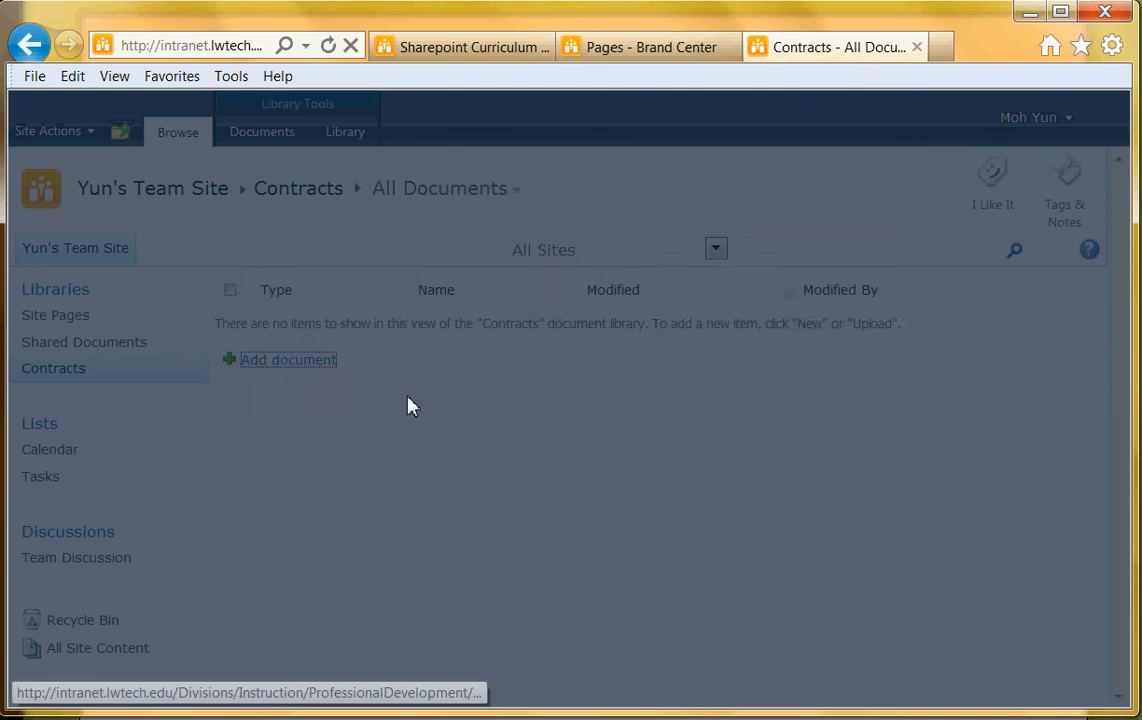
{"action": "left_click", "coordinate": [826, 366]}
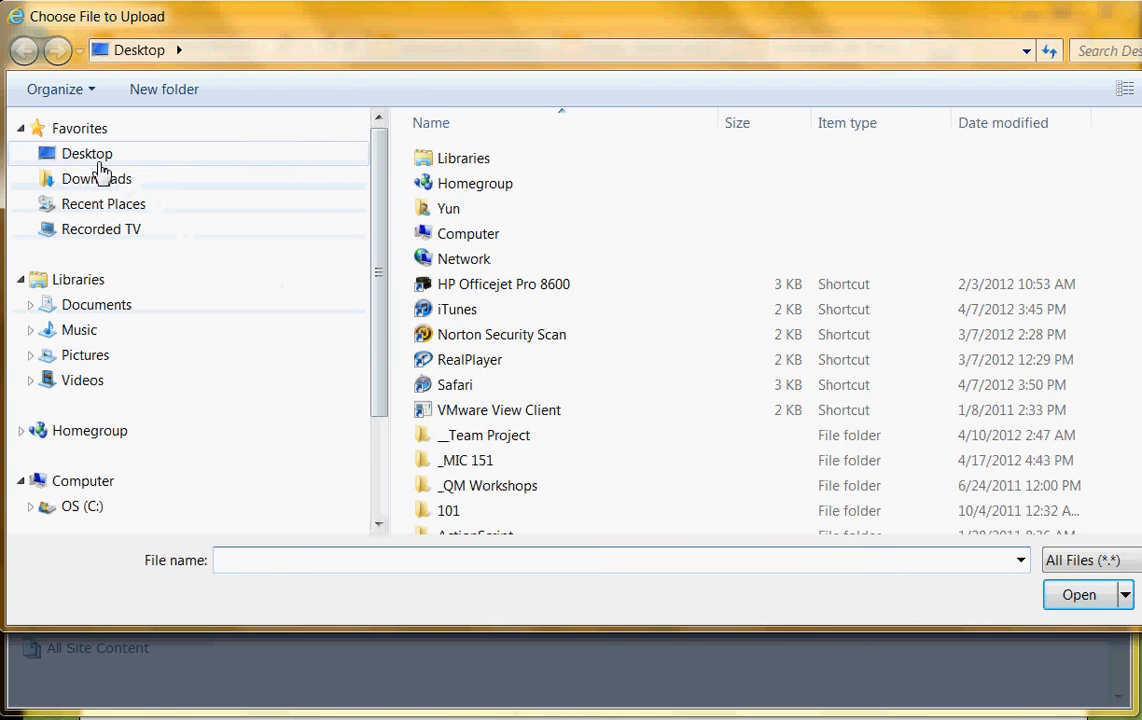
{"action": "left_click", "coordinate": [502, 342]}
{"action": "scroll", "coordinate": [592, 380], "scroll_direction": "down", "scroll_amount": 5}
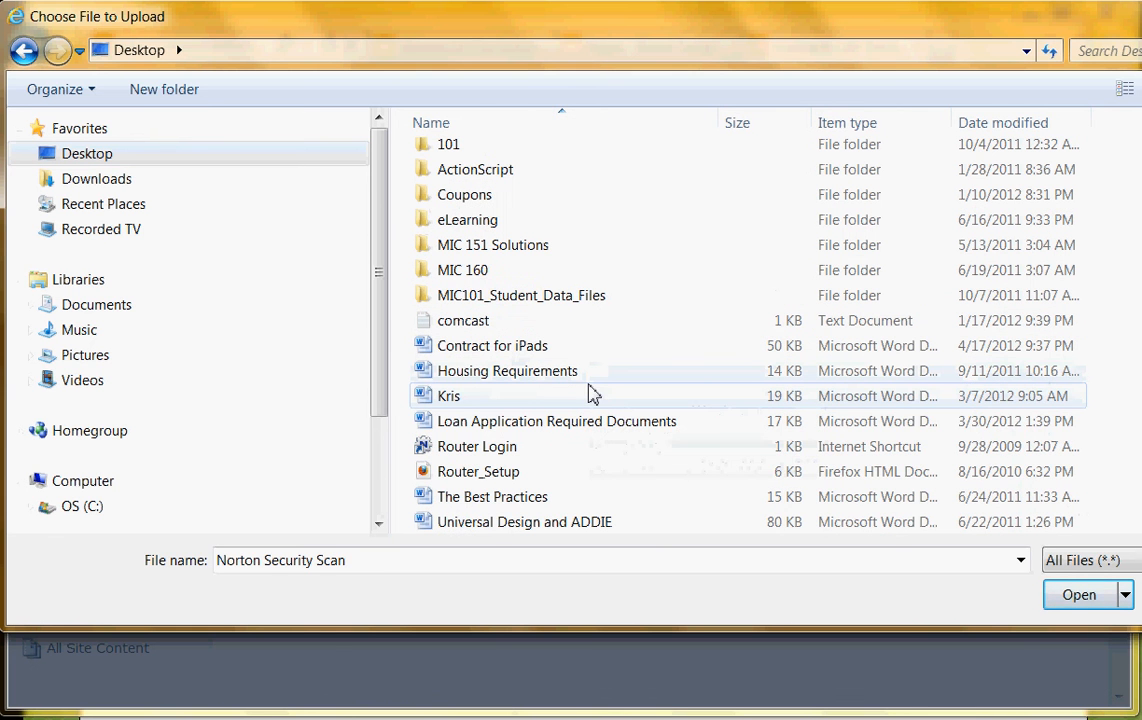
{"action": "left_click", "coordinate": [500, 344]}
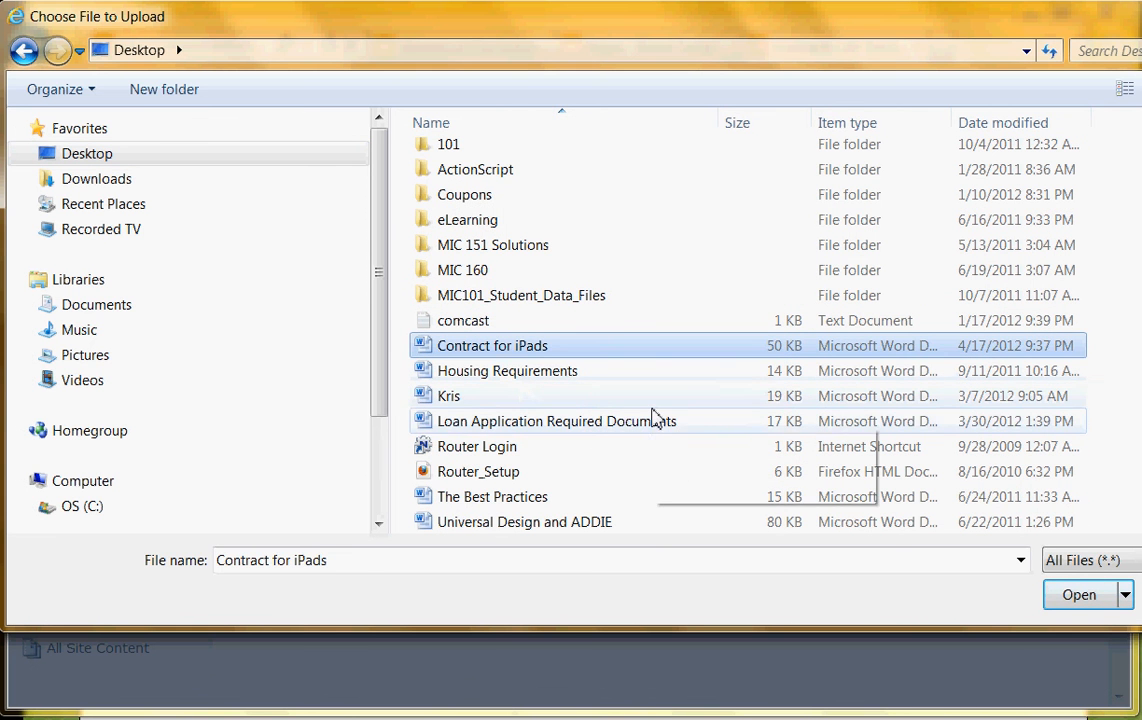
{"action": "scroll", "coordinate": [900, 420], "scroll_direction": "up", "scroll_amount": 1}
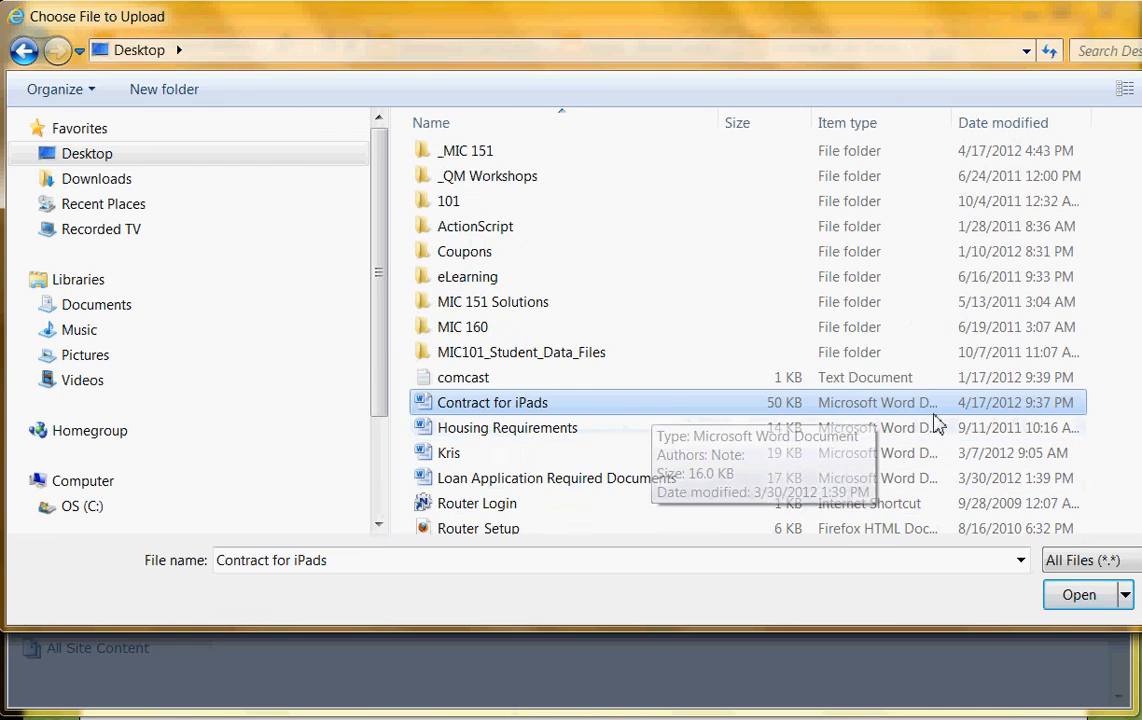
{"action": "left_click", "coordinate": [1070, 597]}
{"action": "left_click", "coordinate": [618, 502]}
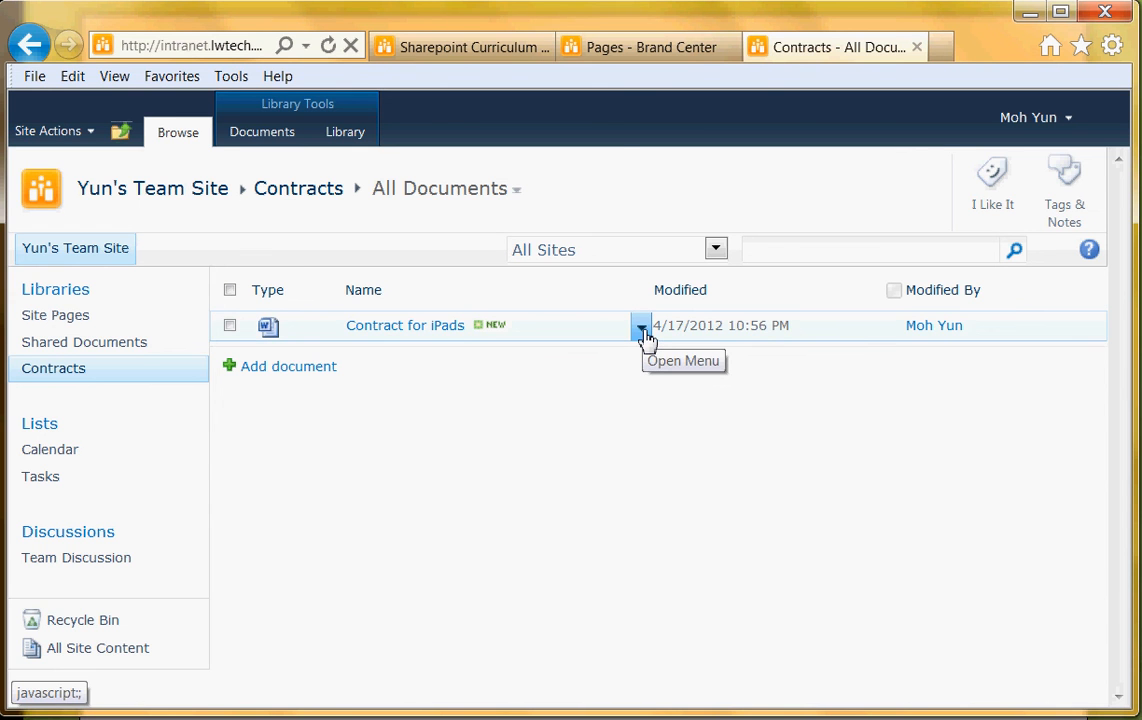
Open the Workflows page for Contract for iPads and choose Request an Approval
{"action": "left_click", "coordinate": [641, 330]}
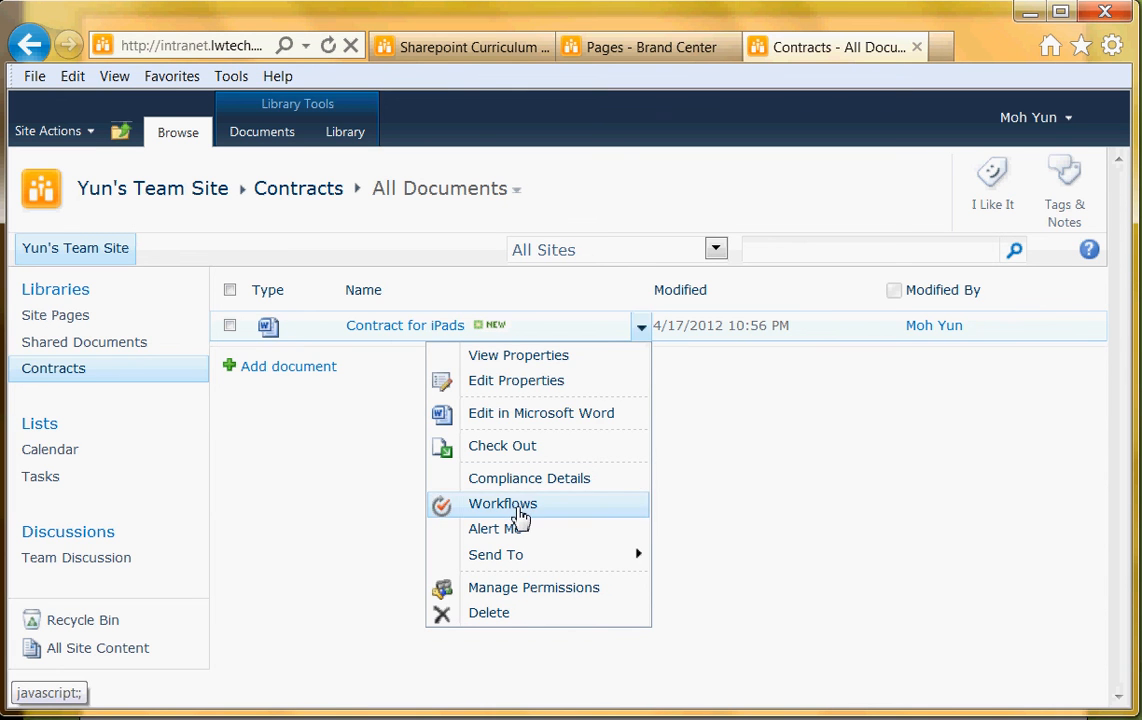
{"action": "left_click", "coordinate": [512, 504]}
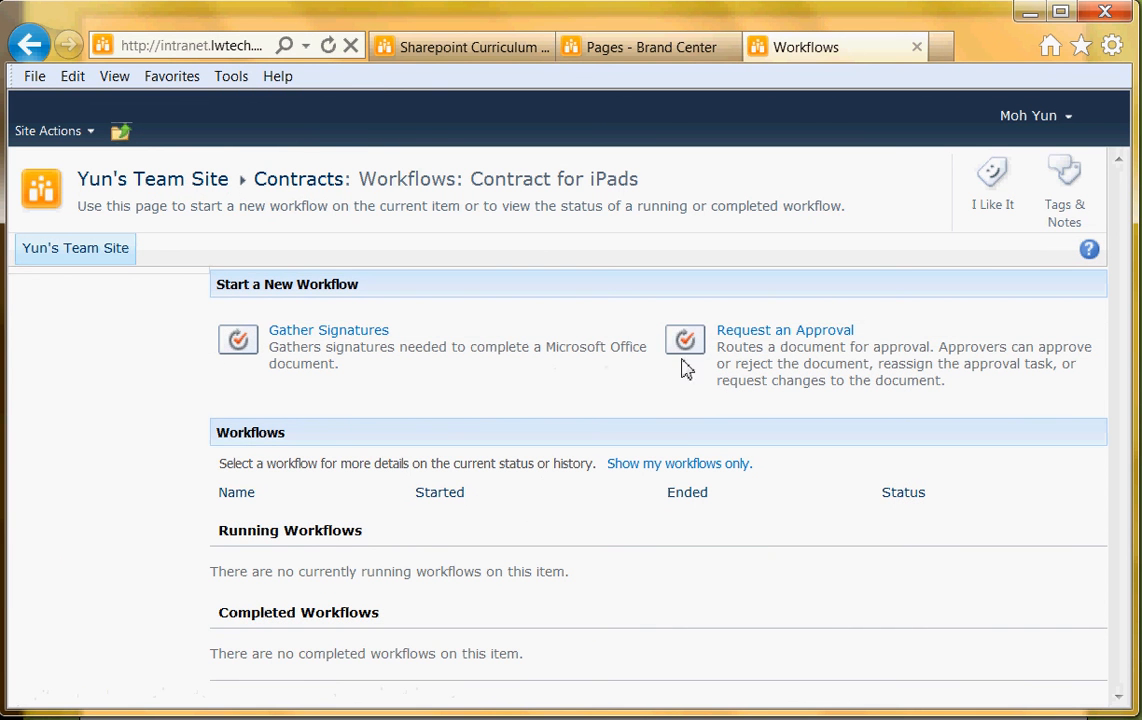
{"action": "left_click", "coordinate": [751, 337]}
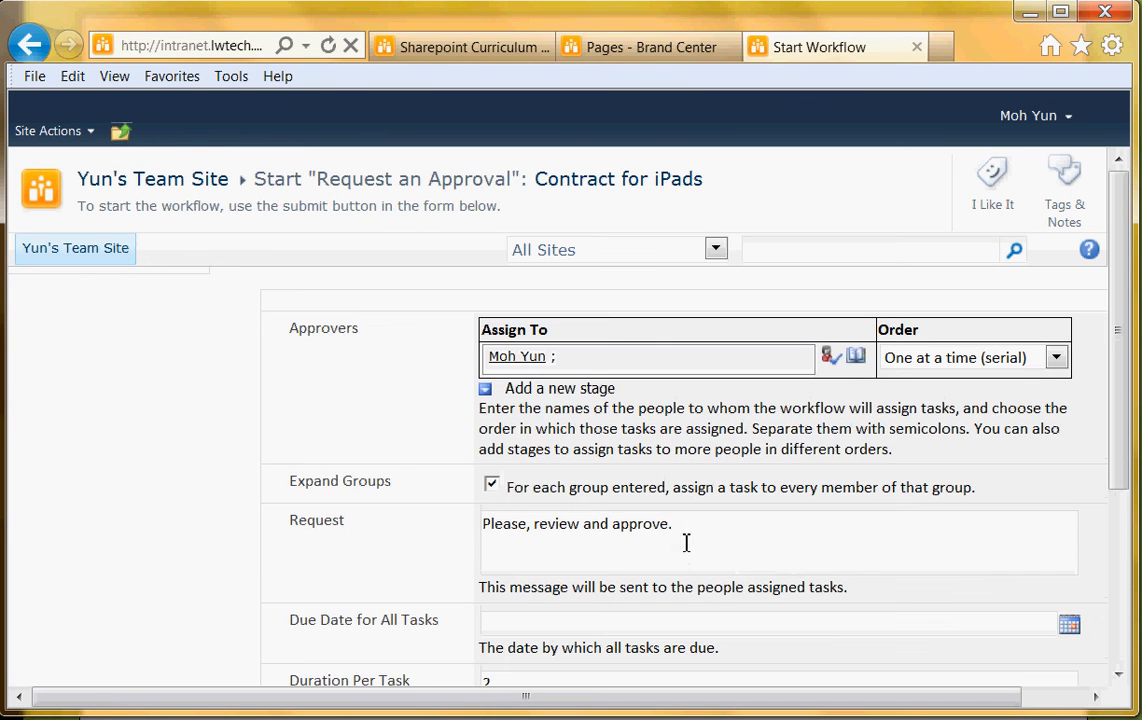
Start the Request an Approval workflow from its prefilled start form
{"action": "scroll", "coordinate": [822, 566], "scroll_direction": "down", "scroll_amount": 3}
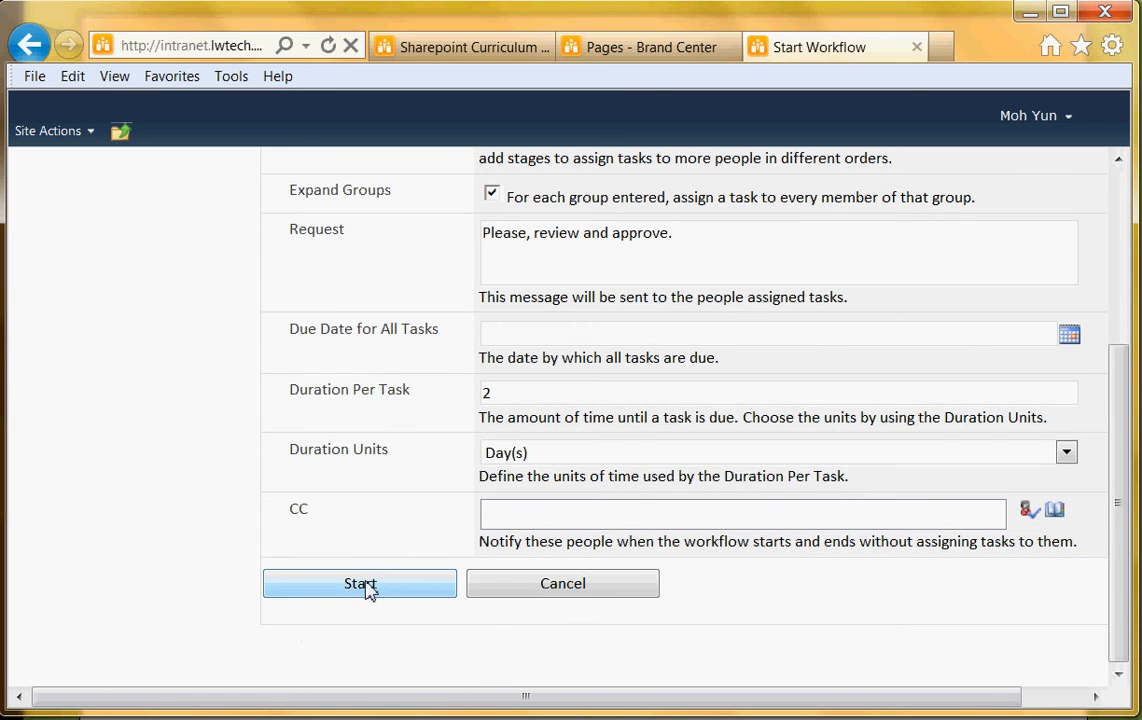
{"action": "left_click", "coordinate": [362, 585]}
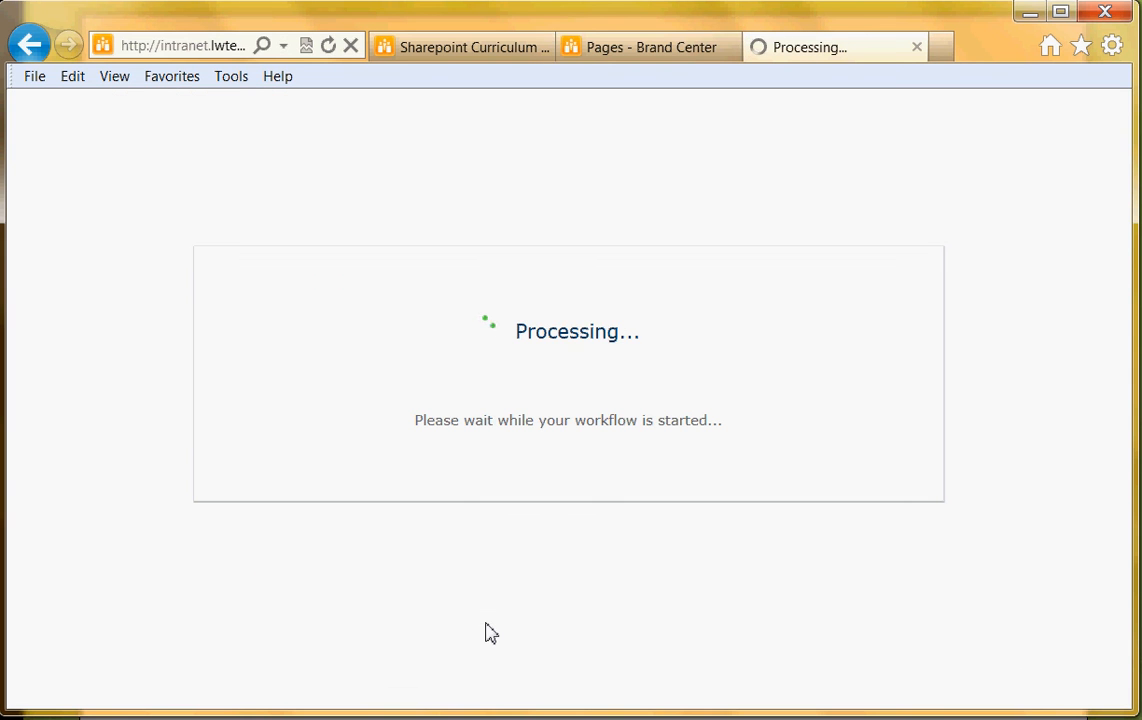